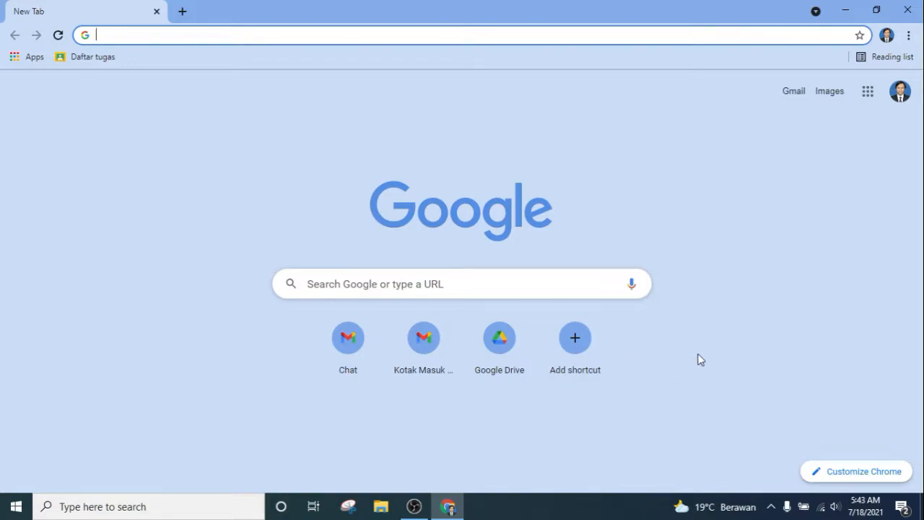
Step: Launch Google Classroom from the Google apps grid in Chrome
left_click(866, 97)
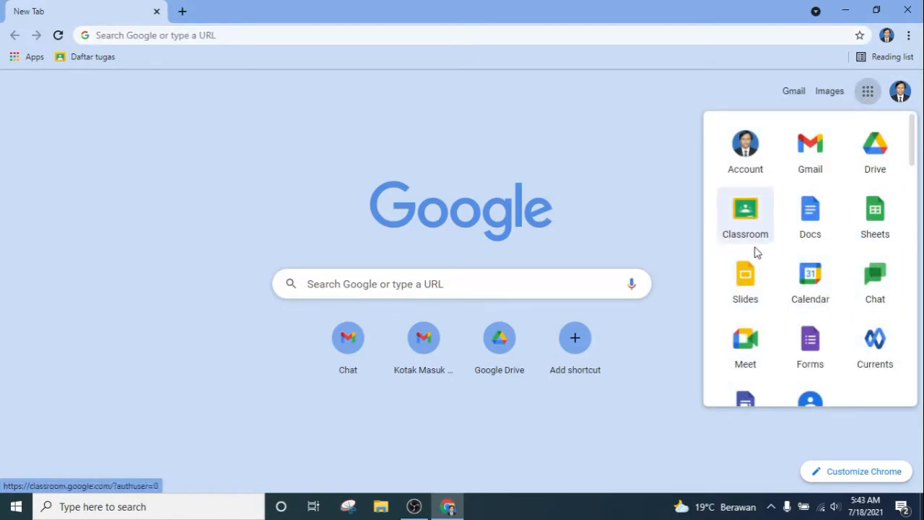
left_click(756, 222)
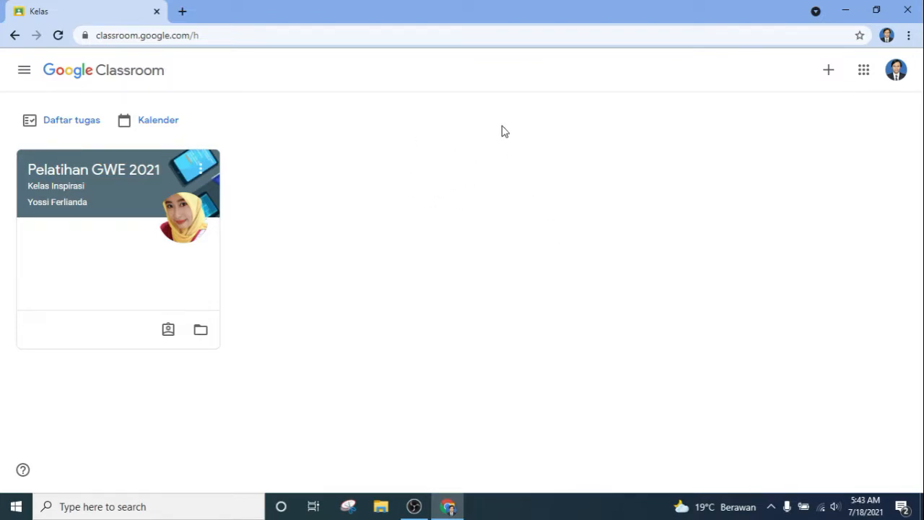
Step: Create the class 'KELAS 7 IPA' with section 7A and subject IPA
left_click(827, 72)
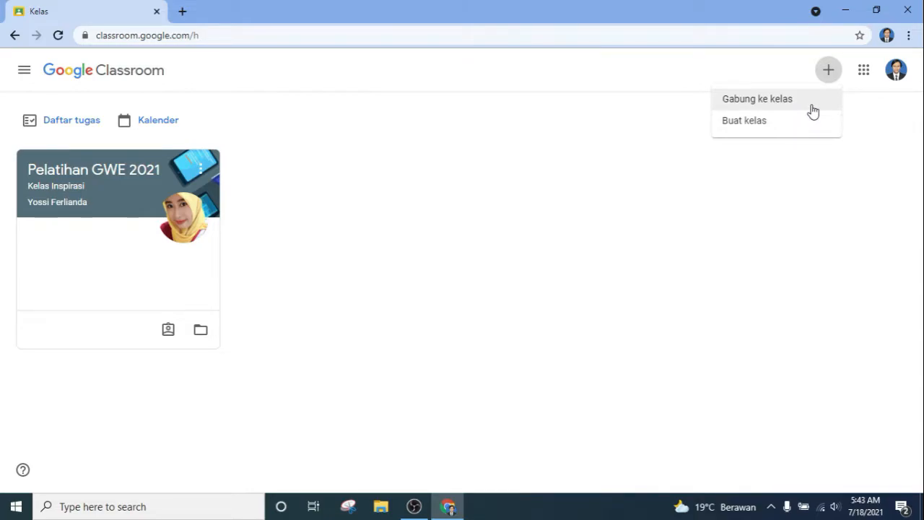
left_click(812, 129)
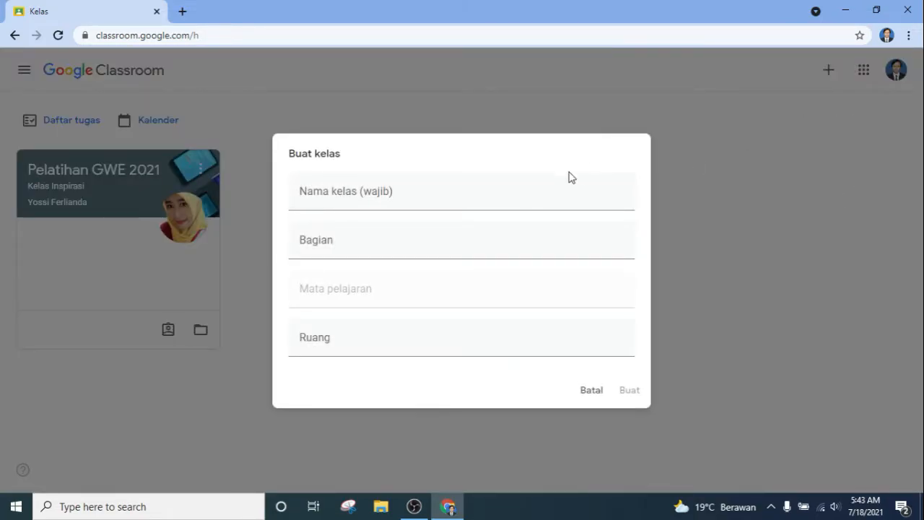
left_click(497, 189)
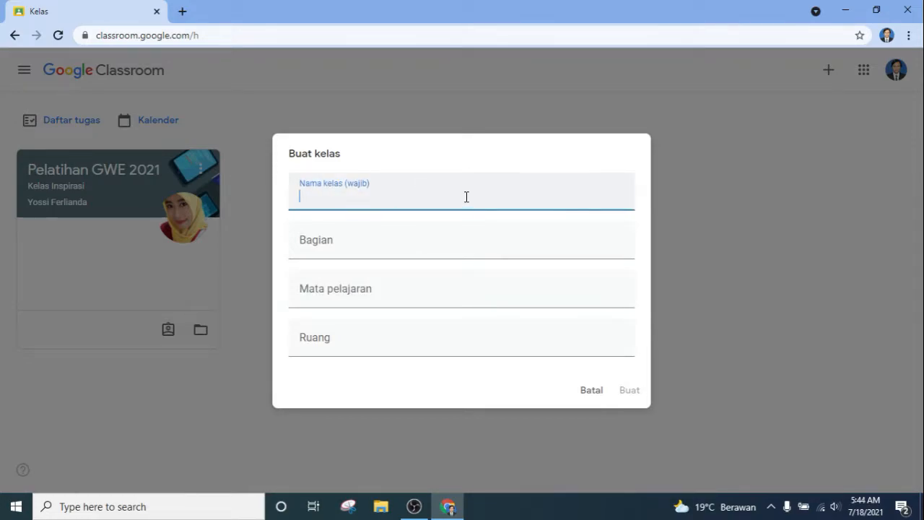
type("KELAS 7 IPA")
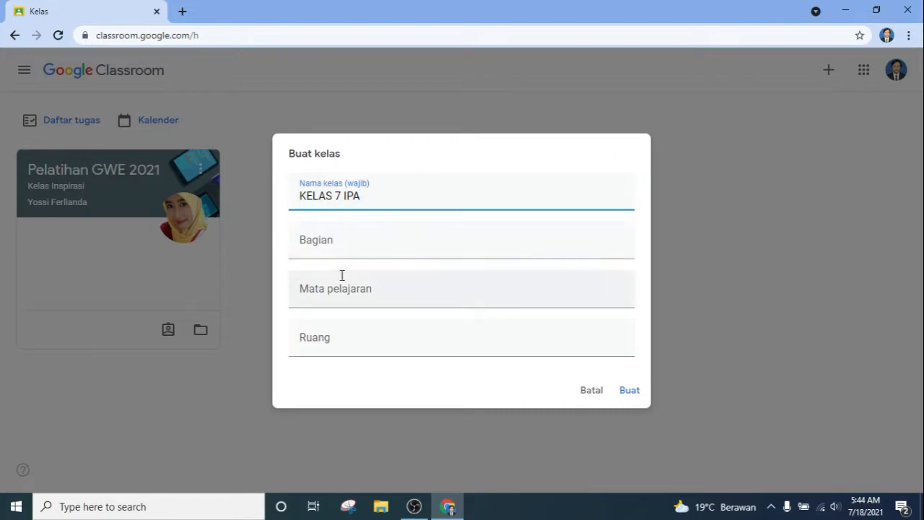
left_click(353, 242)
type("A")
key("BackSpace")
type("7A")
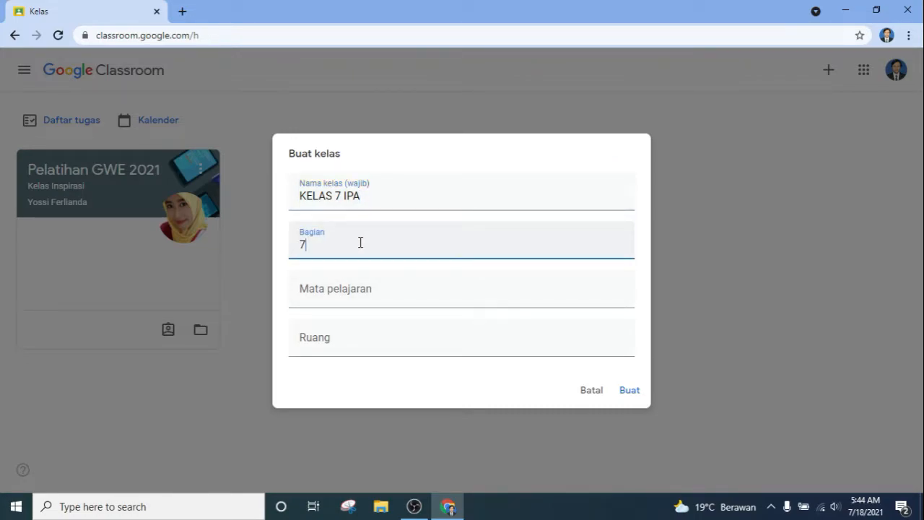
left_click(361, 292)
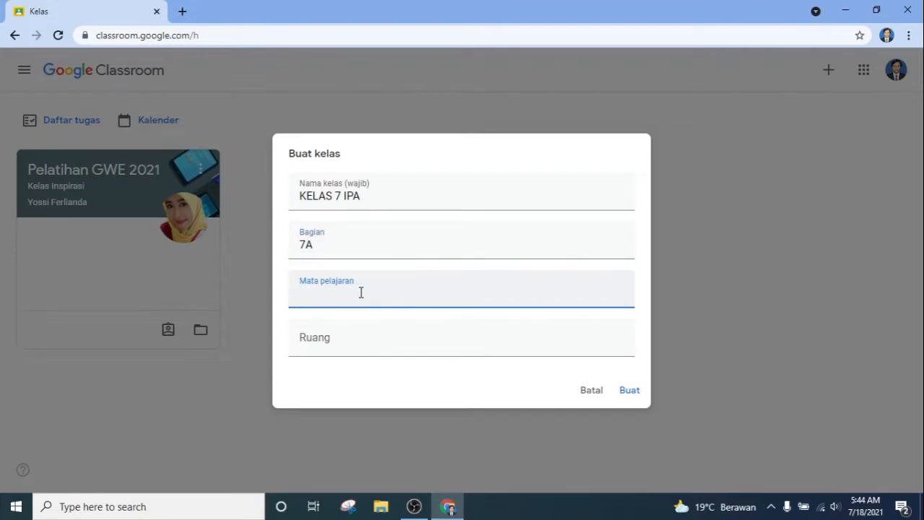
type("IPA")
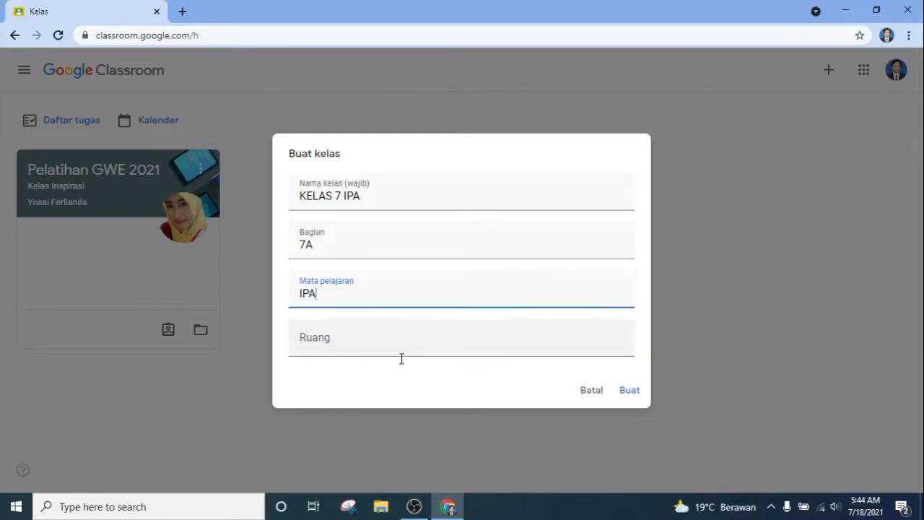
left_click(637, 392)
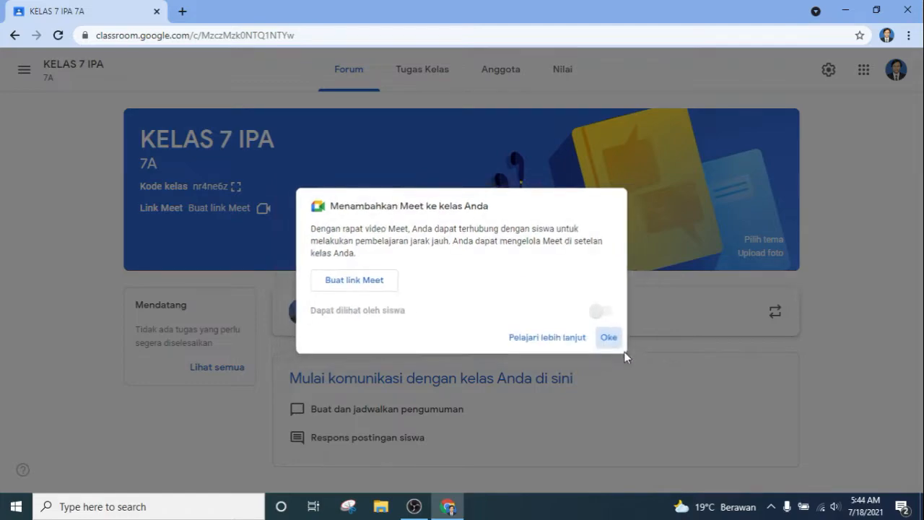
Step: Dismiss the Meet notice and apply the yellow notebook-and-earphones banner theme
left_click(623, 346)
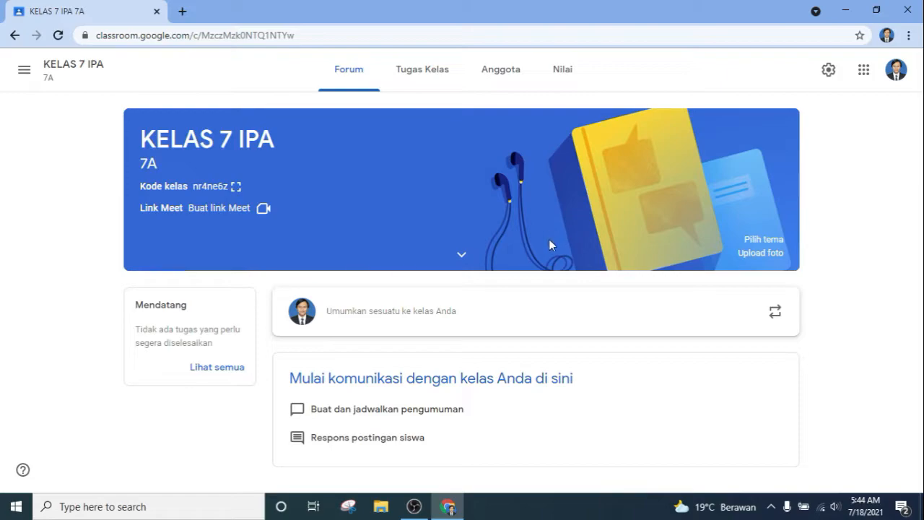
left_click(754, 245)
scroll(569, 223, "down", 3)
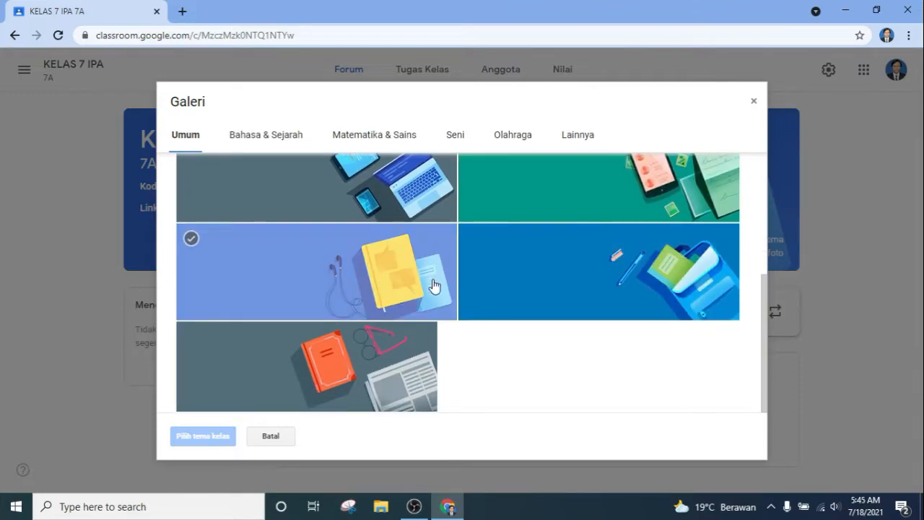
left_click(433, 285)
left_click(221, 438)
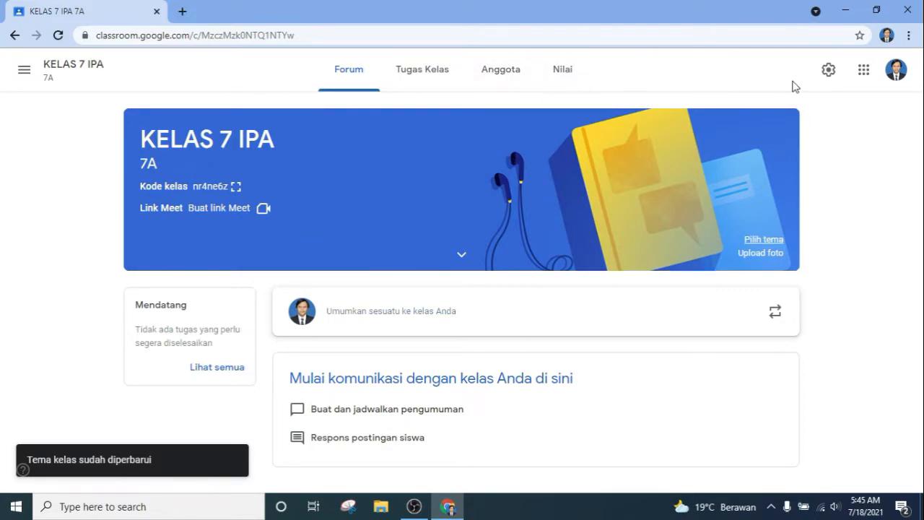
Step: Set Forum permissions to 'Siswa hanya dapat memberi komentar' and save the settings
left_click(827, 73)
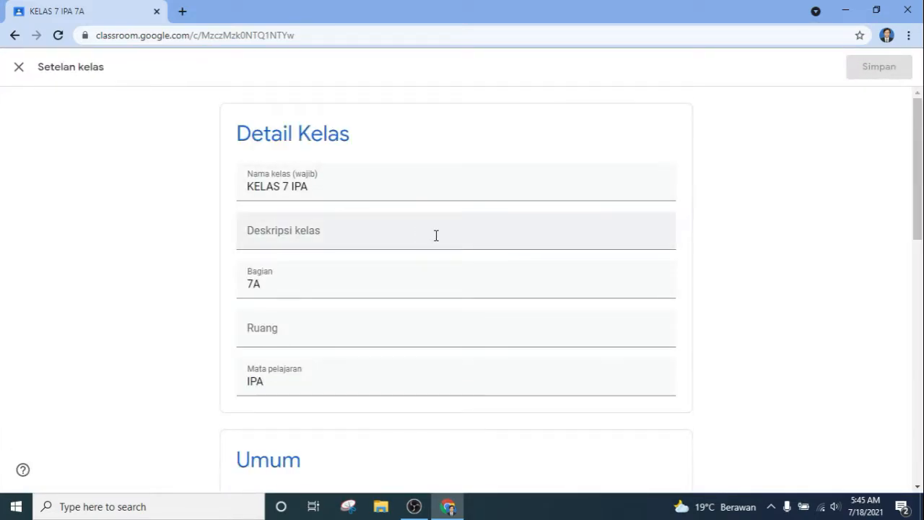
scroll(437, 237, "down", 2)
scroll(419, 253, "down", 1)
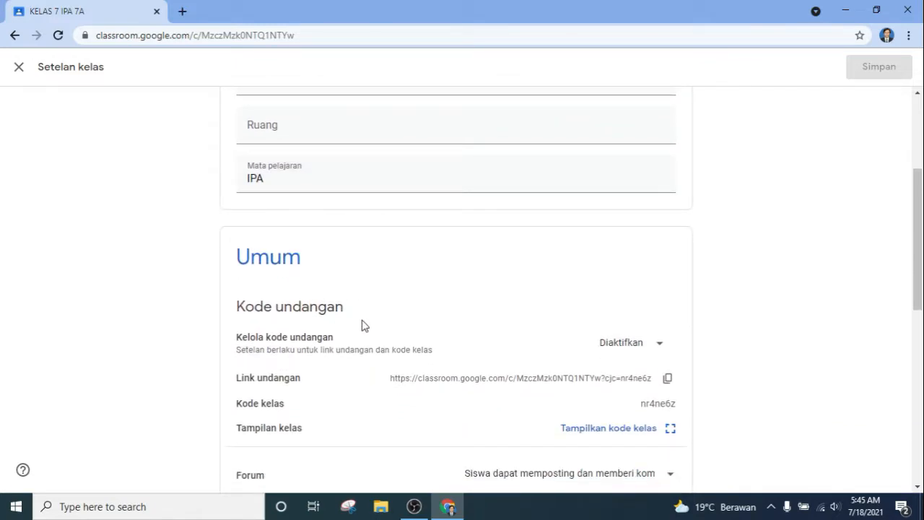
scroll(404, 325, "down", 1)
scroll(442, 327, "down", 1)
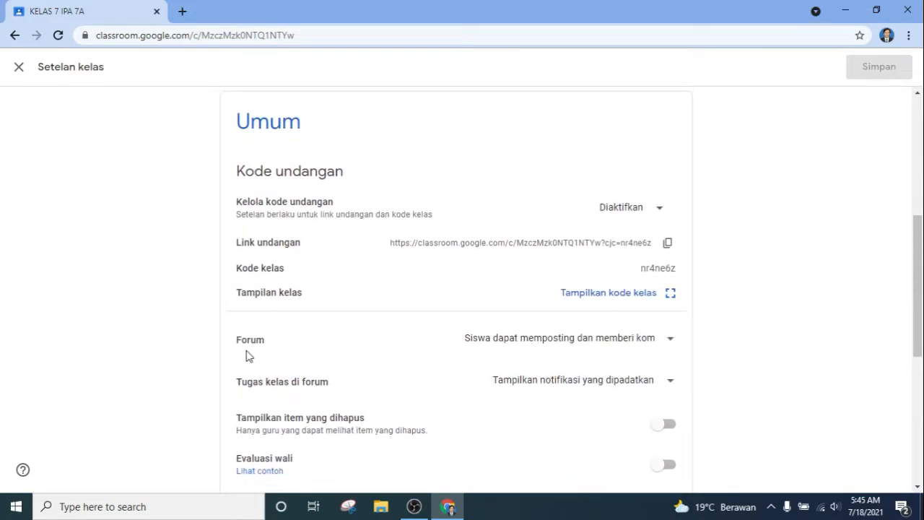
left_click(511, 347)
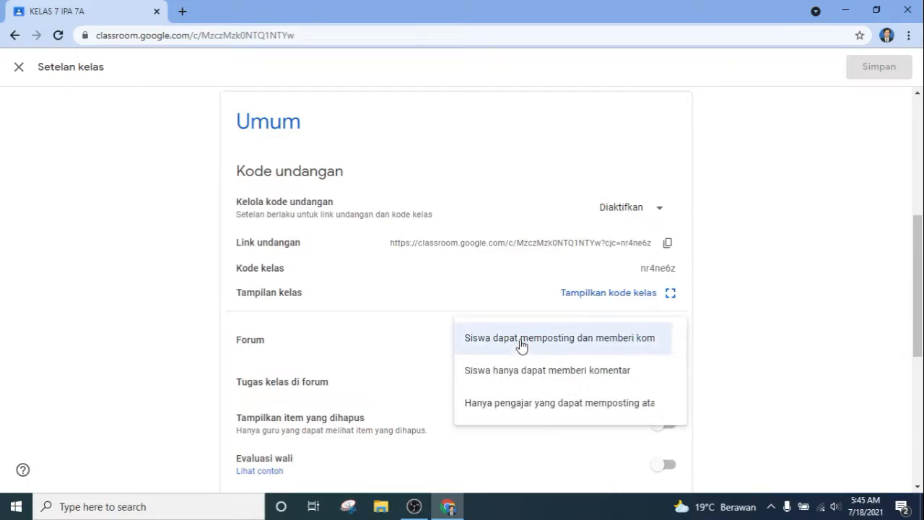
left_click(542, 372)
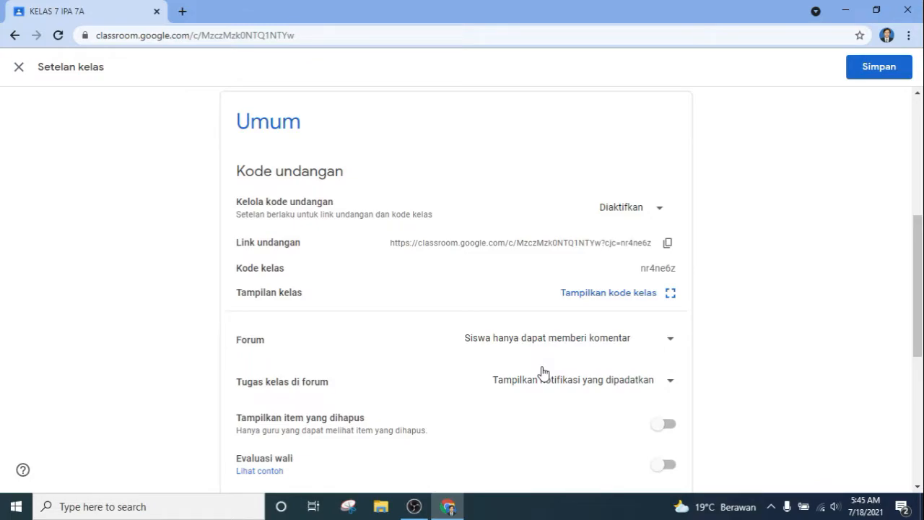
left_click(866, 77)
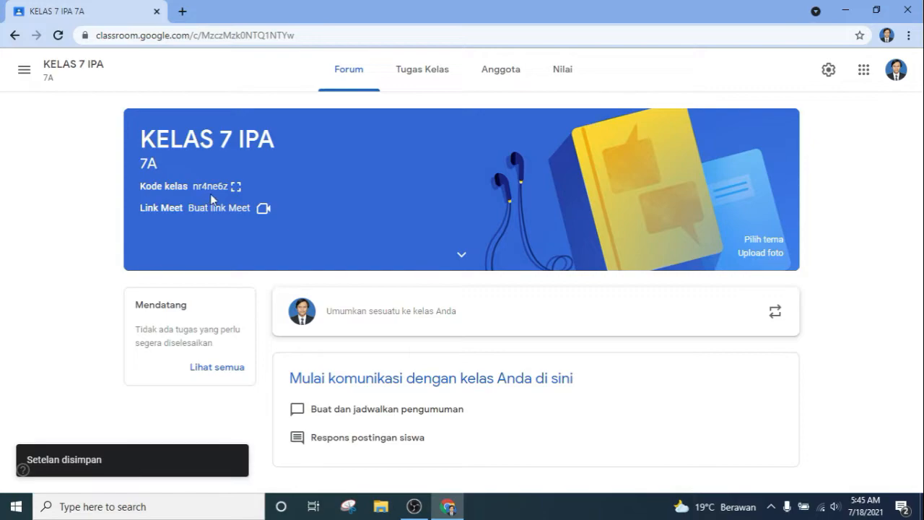
Step: Show the class code full-screen, copy the invite link, then close the enlarged view
left_click_drag(193, 187, 219, 187)
left_click(236, 186)
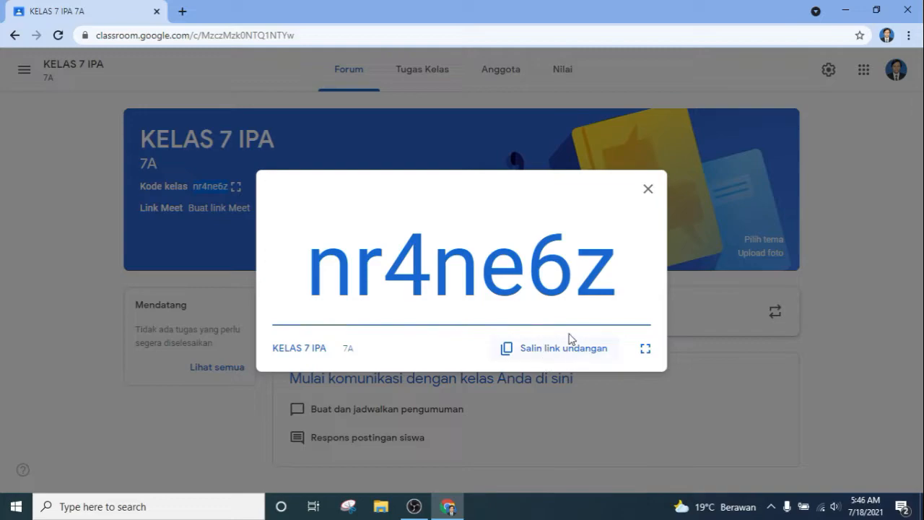
left_click(557, 354)
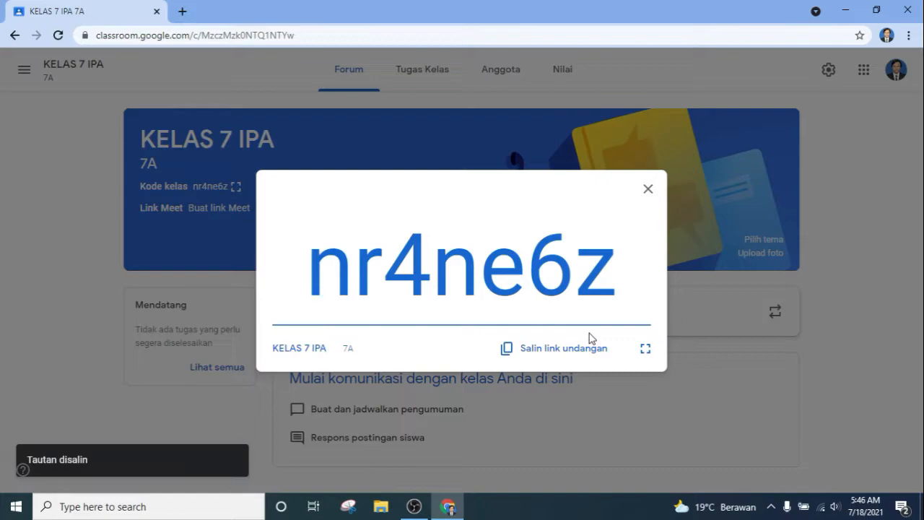
left_click(646, 189)
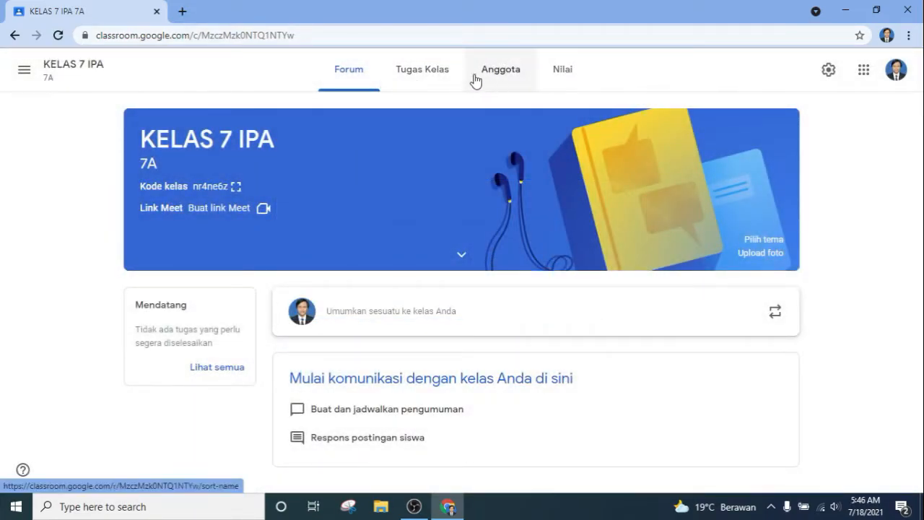
Step: From the members list, invite a student to the class by their e-mail address
left_click(428, 79)
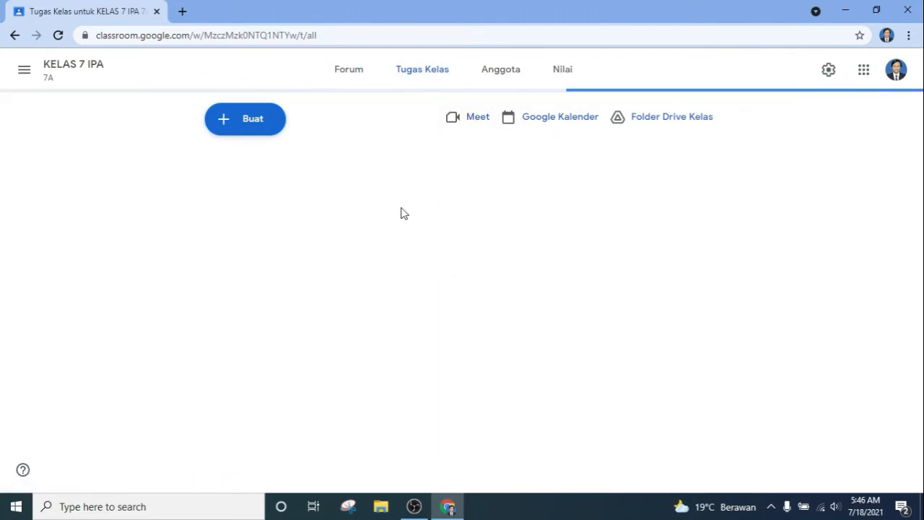
left_click(514, 84)
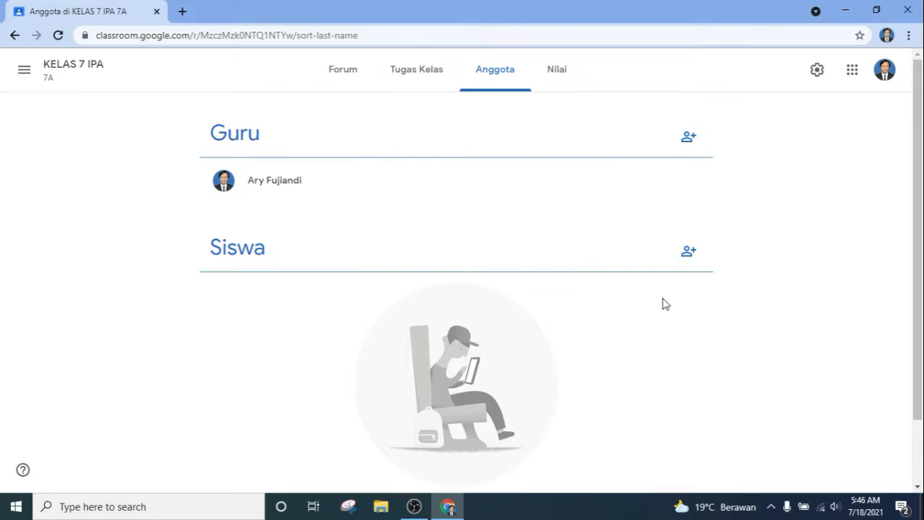
left_click(681, 264)
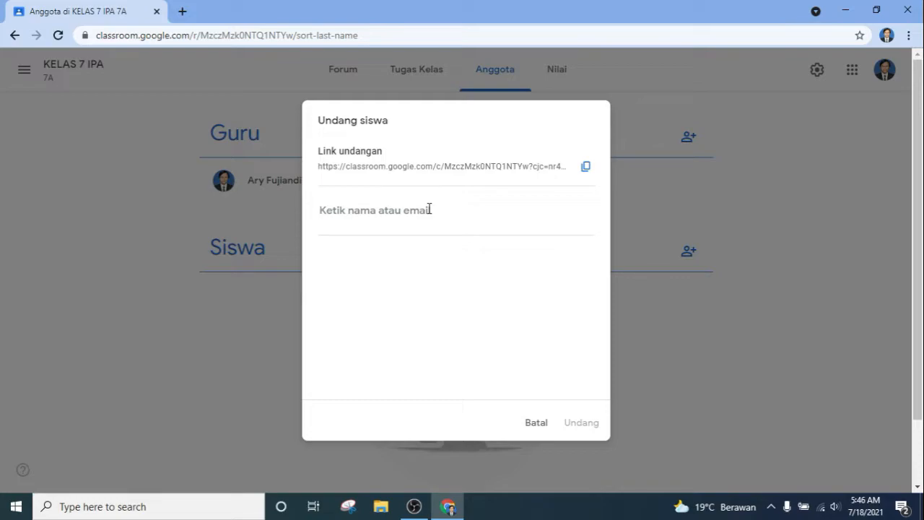
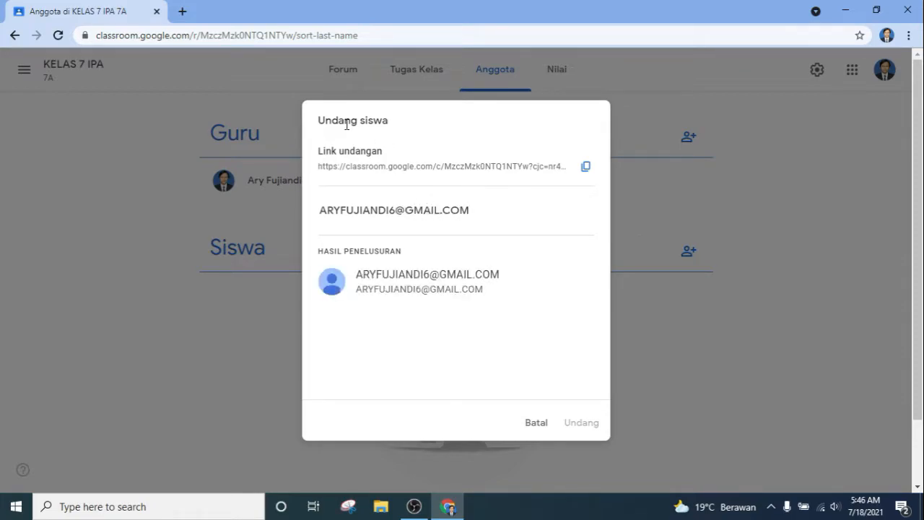
left_click(439, 274)
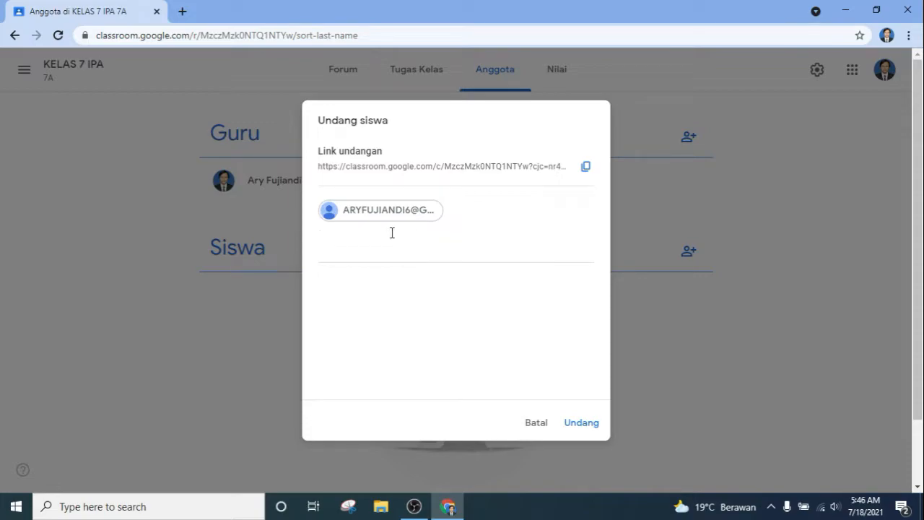
left_click(590, 432)
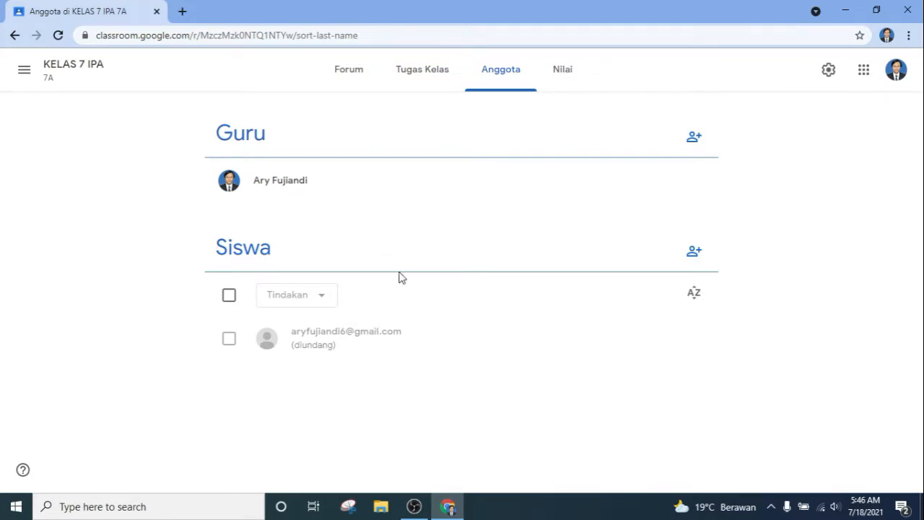
Step: On Tugas Kelas, add the topic 'BAB 1 OBJEK IPA DAN PENGAMATANNYA'
left_click(423, 93)
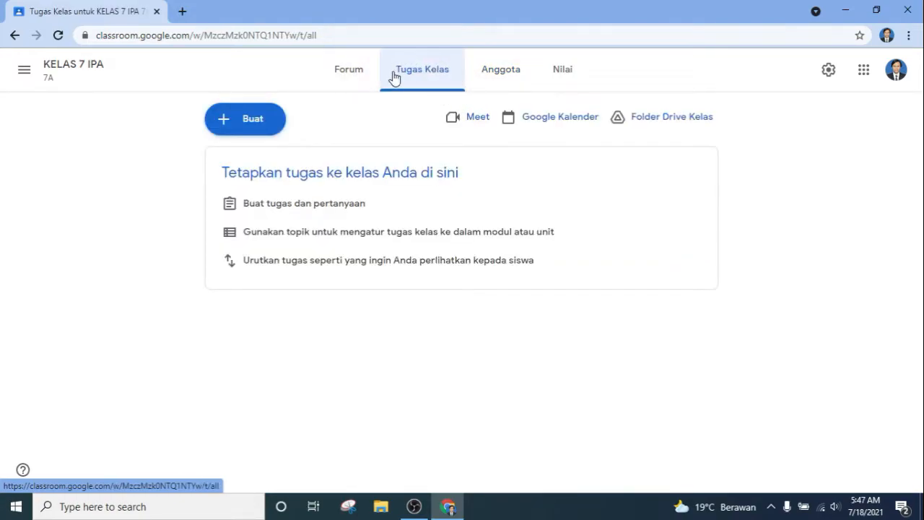
left_click(274, 118)
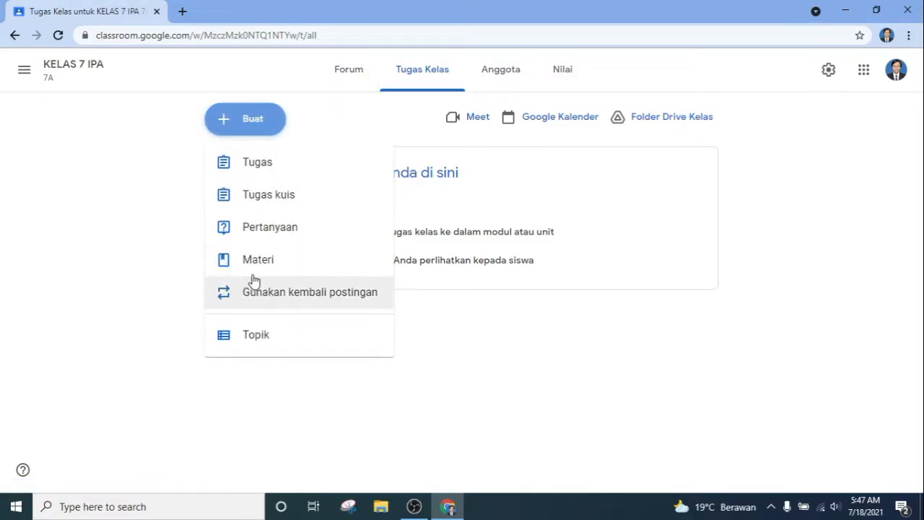
left_click(320, 342)
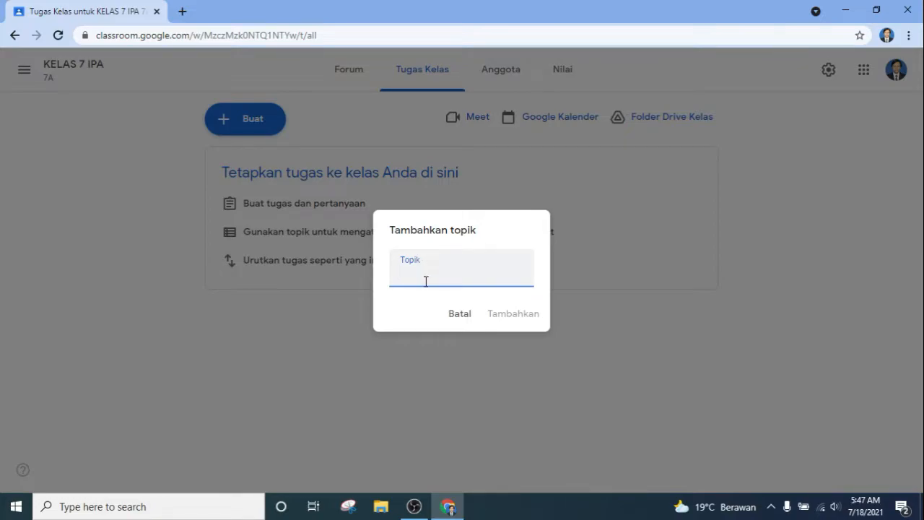
type("BAB 1 OBJEK ")
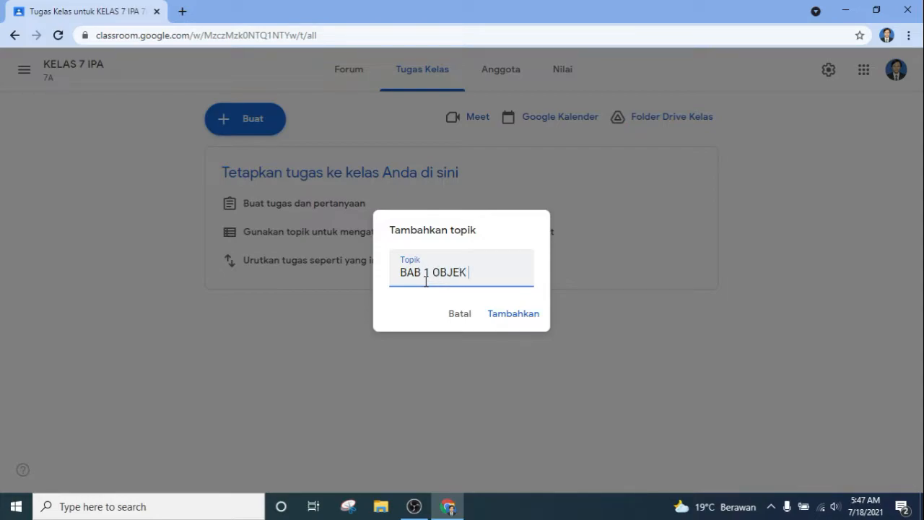
type("IPA DAN ")
type("PENGAMATANN")
type("YA")
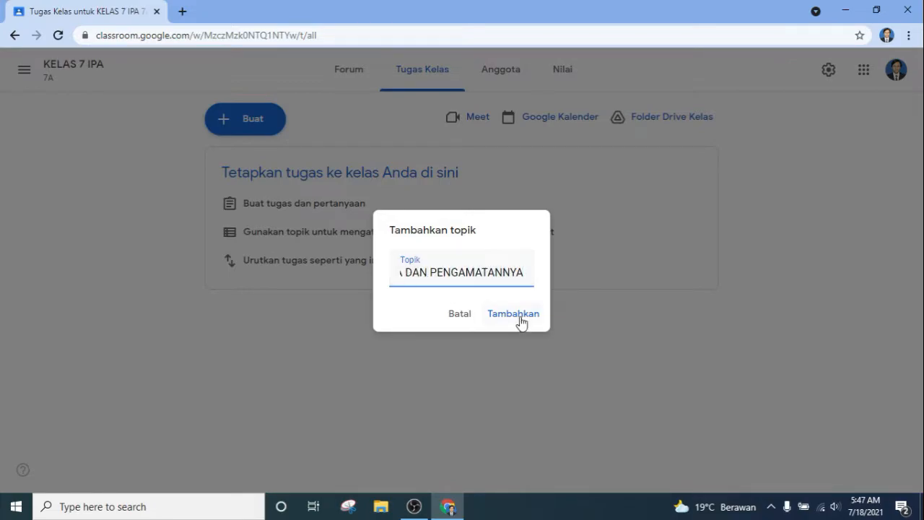
left_click(520, 316)
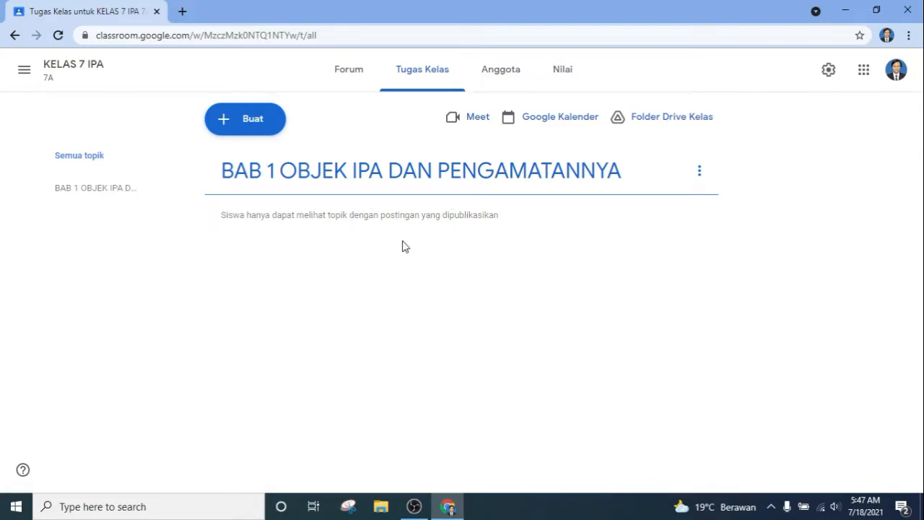
Step: Start a new Materi post titled 'MATERI BAB 1 OBJEK IPA DAN PENGAMATANNYA'
left_click(275, 135)
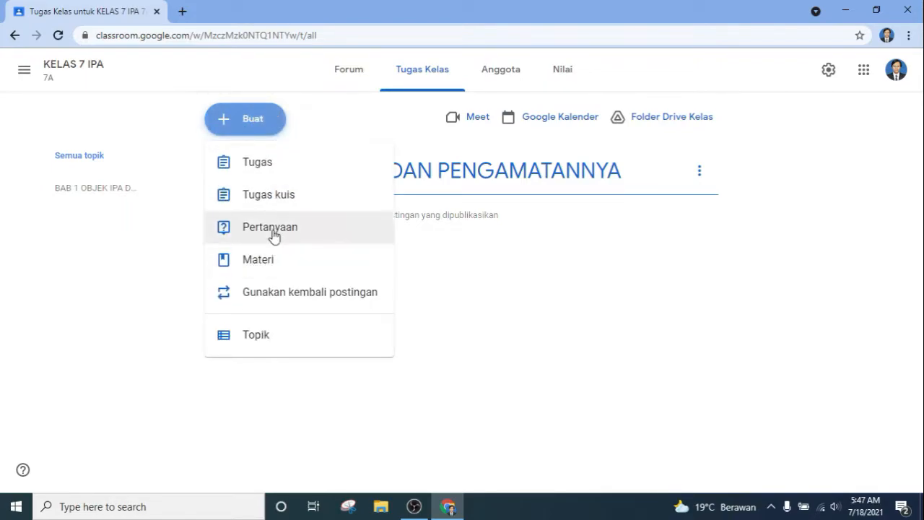
left_click(289, 262)
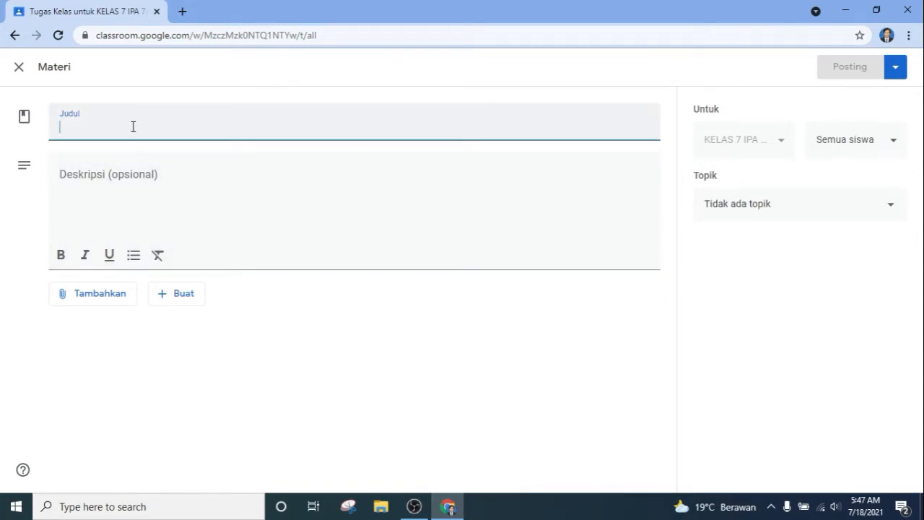
type("MT")
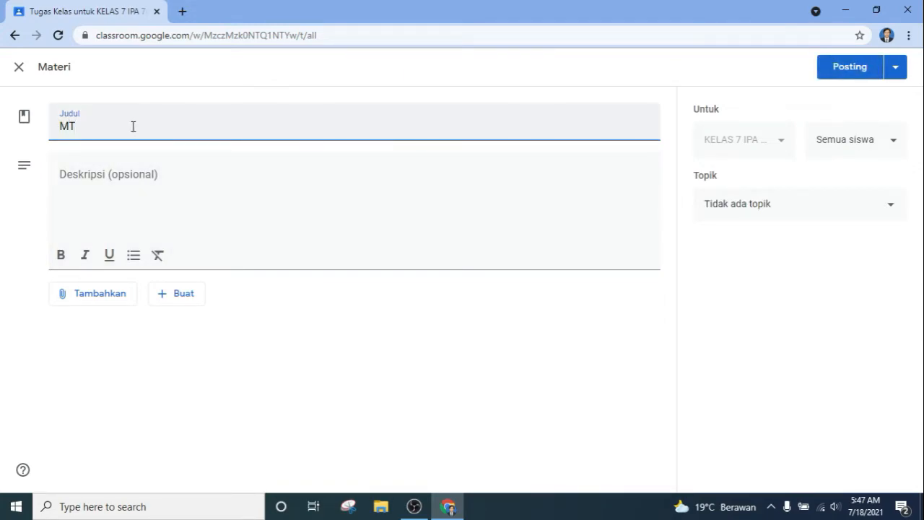
type("TE")
type("RIBAB")
type("BAB 1")
type(" OBJEK IPA DAN")
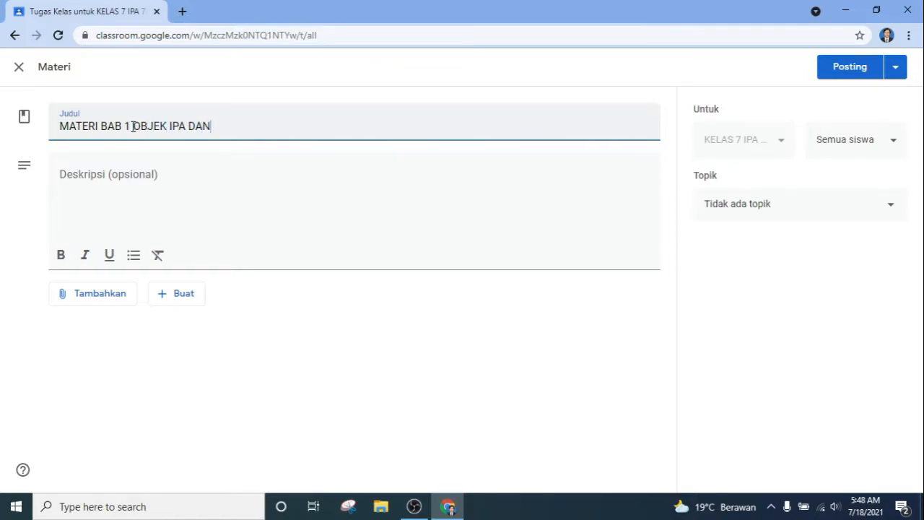
type(" PENGAMATAN")
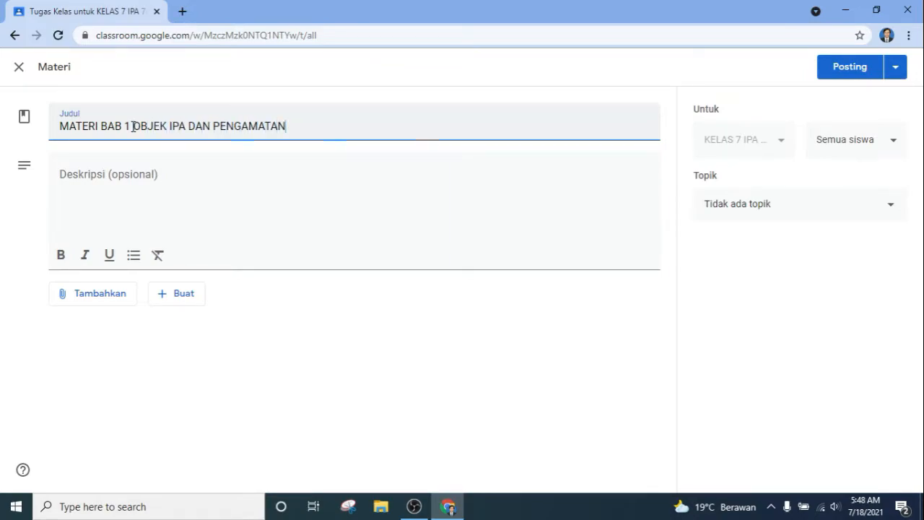
type("NYA")
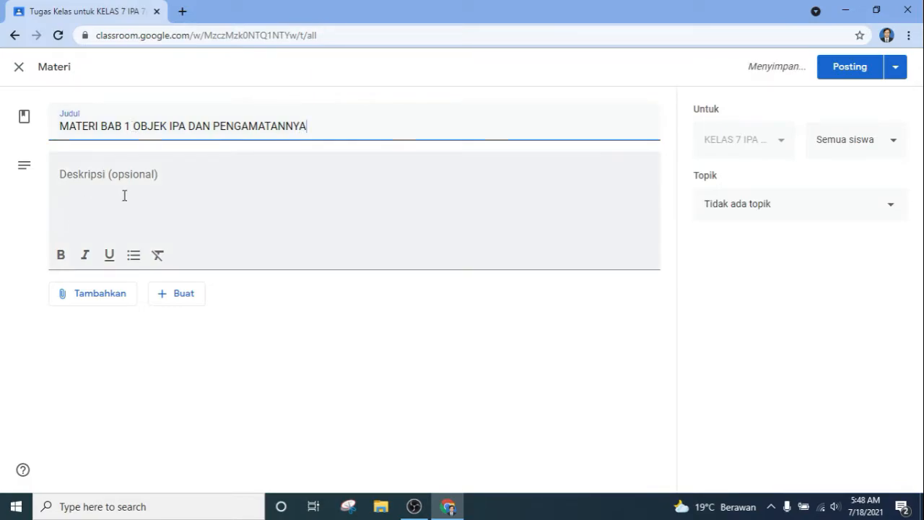
Step: Write the description 'Silahkan baca dan pelajari materi di Bab 1 tentang Objek IPA dan pengamatannya'
left_click(124, 195)
type("Silahkan baca dan pelajari")
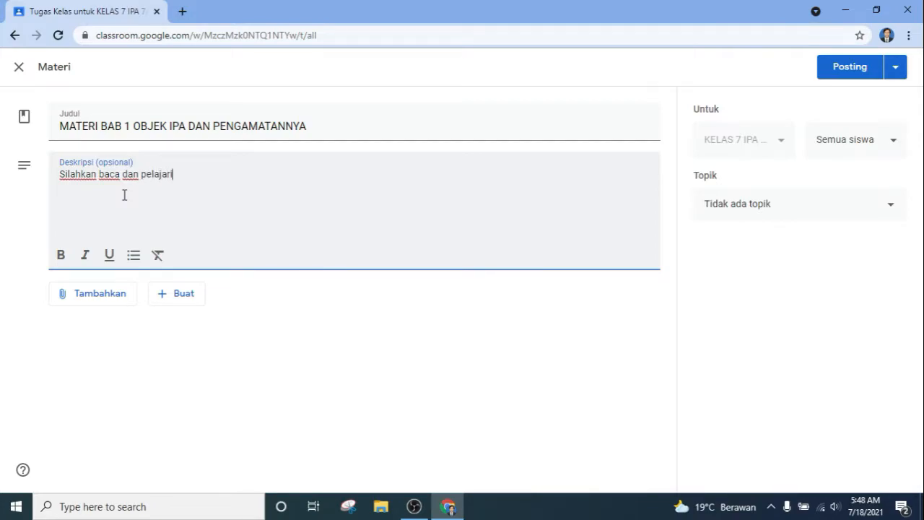
type(" materidi Bab 1")
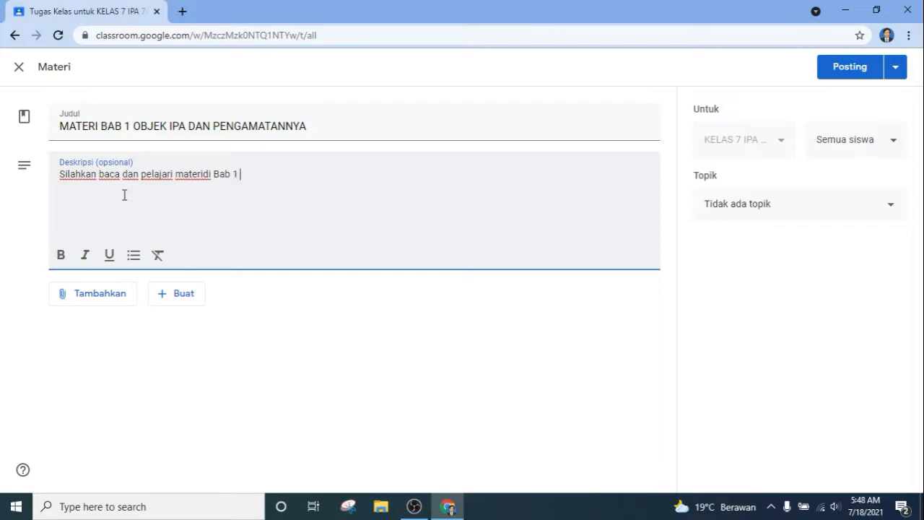
type(" tentangOBjek")
key("Left")
key("Left")
key("Left")
key("BackSpace")
type("b")
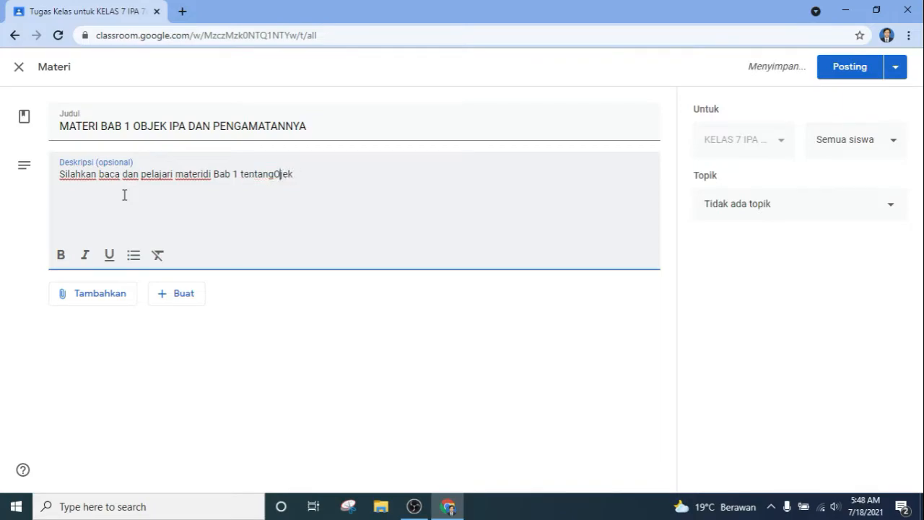
key("Left")
key("Left")
key("Right")
key("Right")
key("Right")
key("Right")
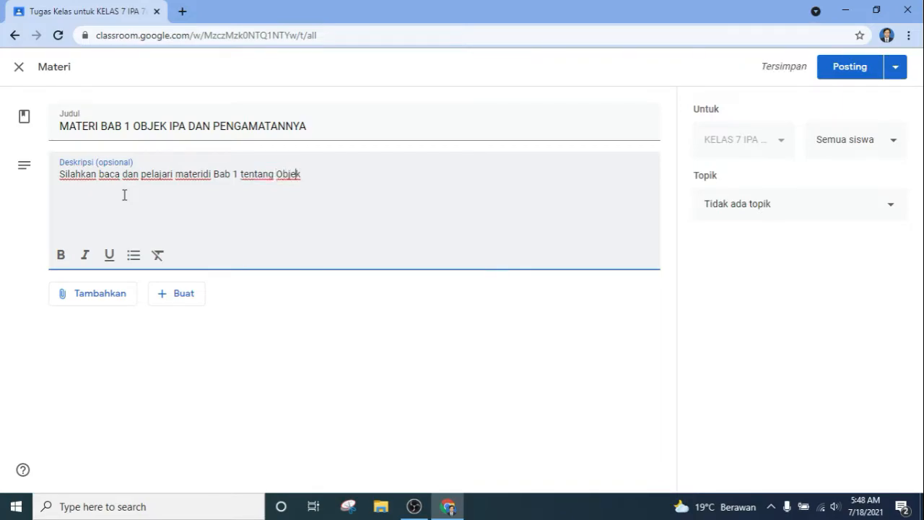
type("IPA dan ")
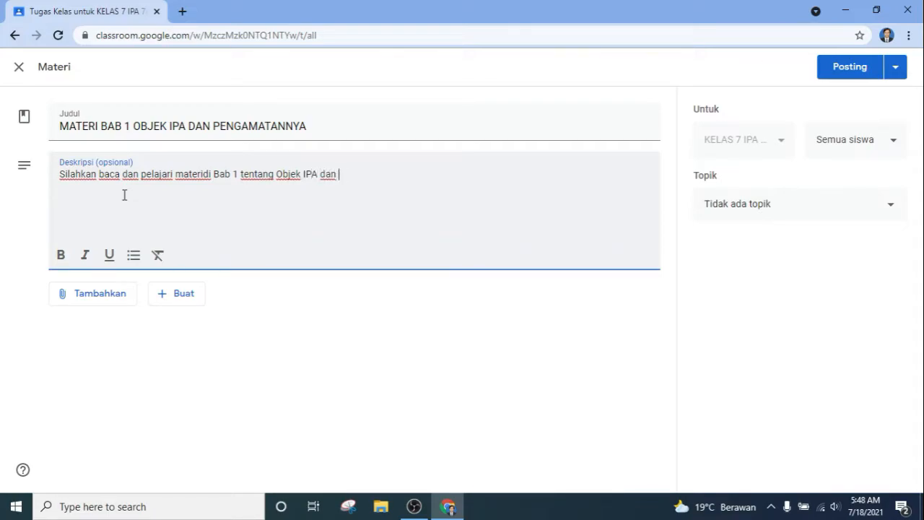
type("pengamatannya.")
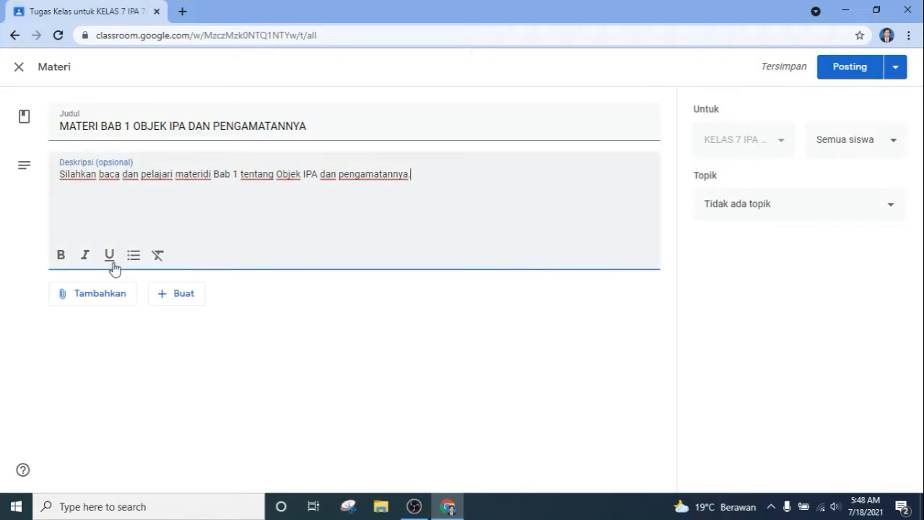
Step: Choose a YouTube attachment for the materi after backing out of a link attachment
left_click(172, 302)
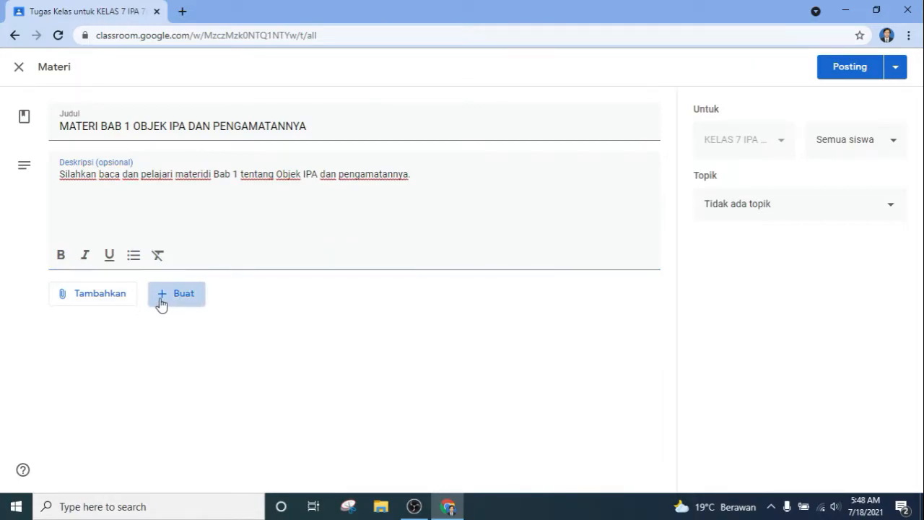
left_click(123, 302)
left_click(129, 345)
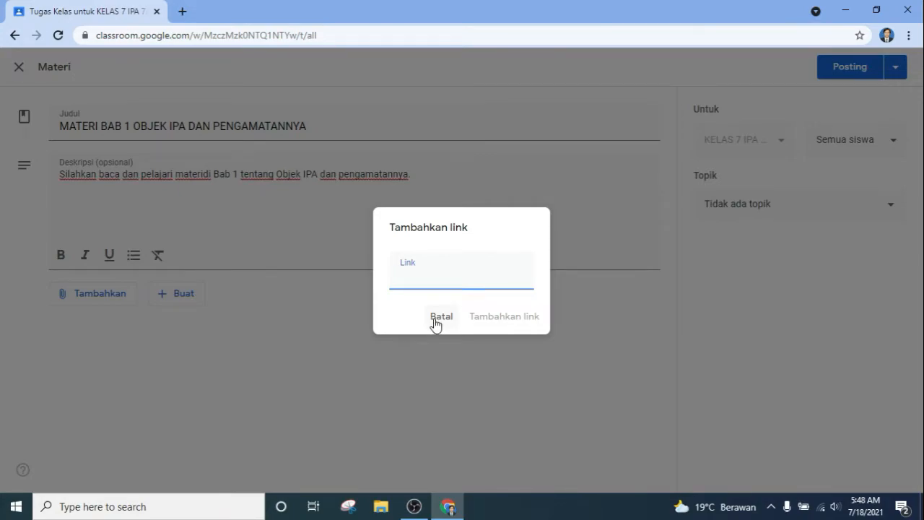
left_click(436, 323)
left_click(126, 302)
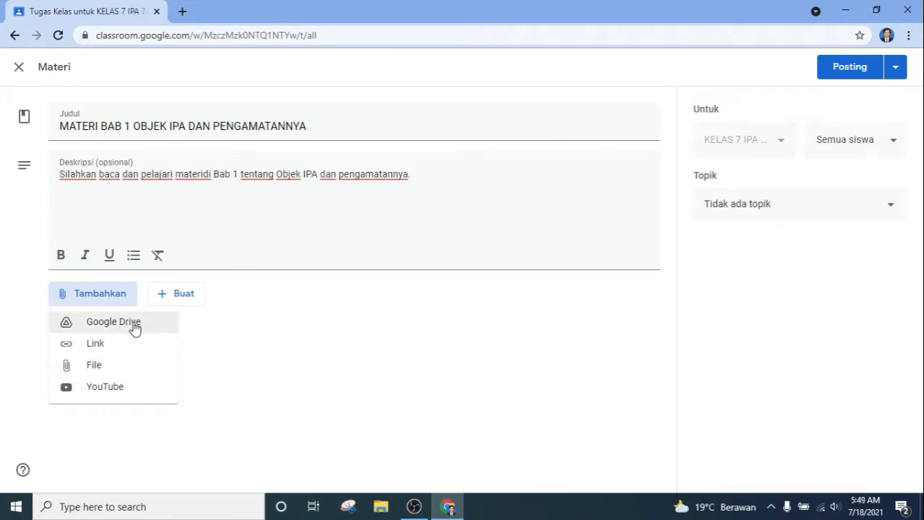
left_click(116, 386)
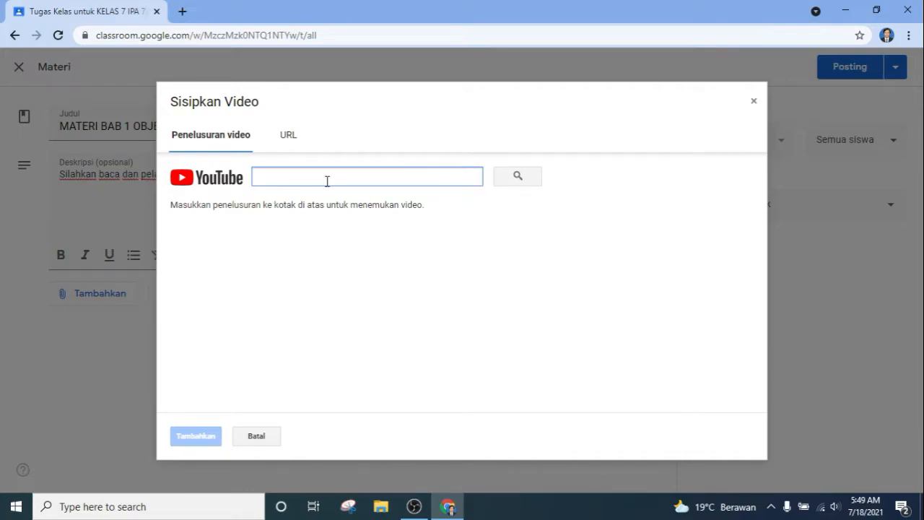
Step: Search 'objek ipa dan pengamatan' and attach the 'Soal Ulangan OBJEK IPA DAN PENGAMATANNYA' video
type("ob")
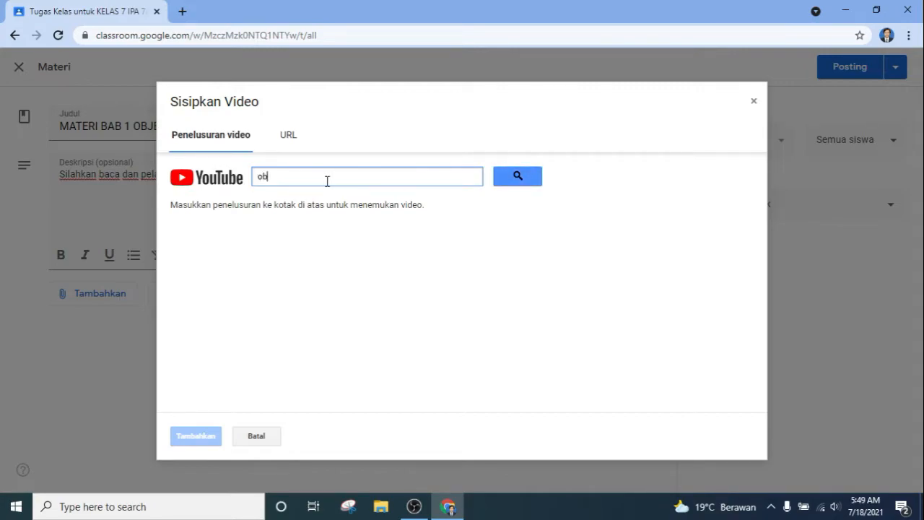
type("jek ipa dan pengamatannya")
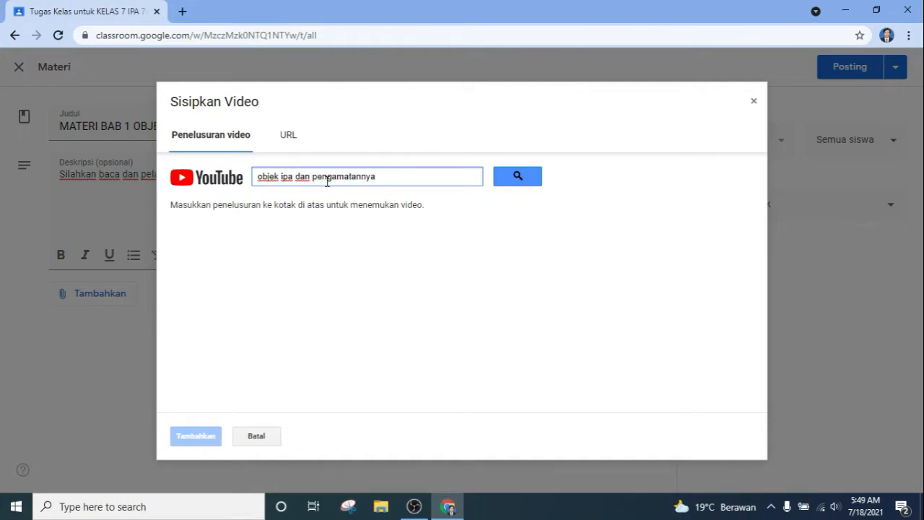
left_click(516, 177)
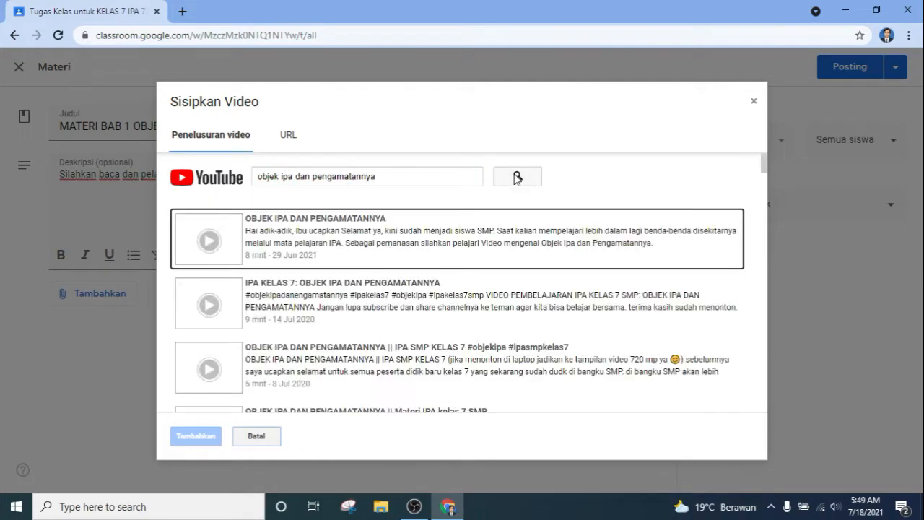
scroll(499, 299, "down", 1)
scroll(498, 299, "down", 6)
scroll(461, 305, "down", 3)
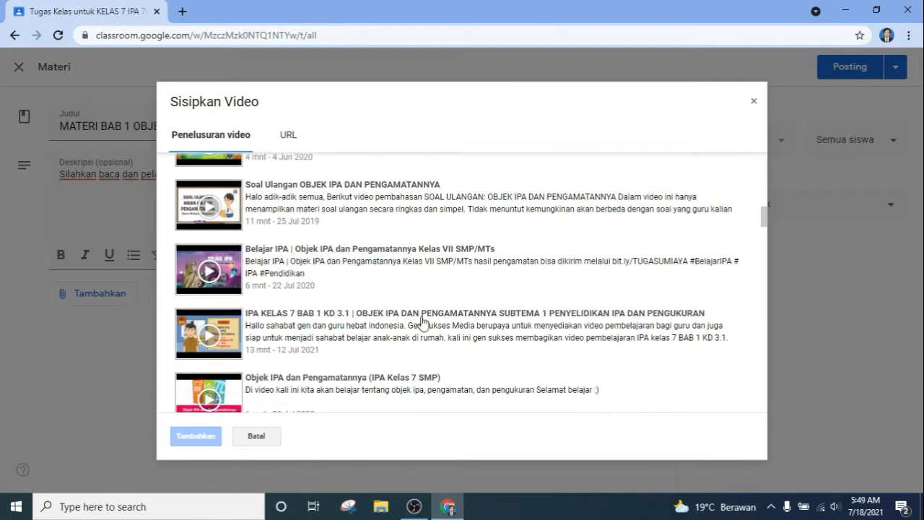
left_click(330, 208)
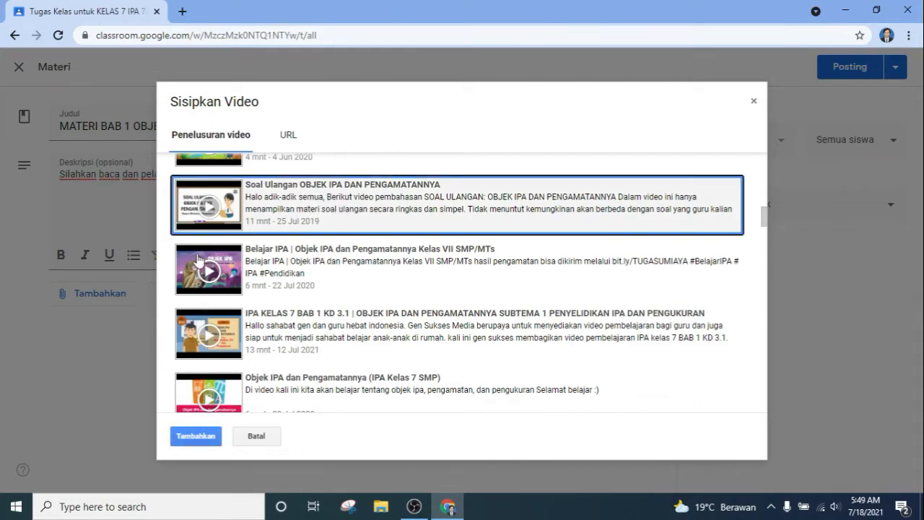
left_click(196, 437)
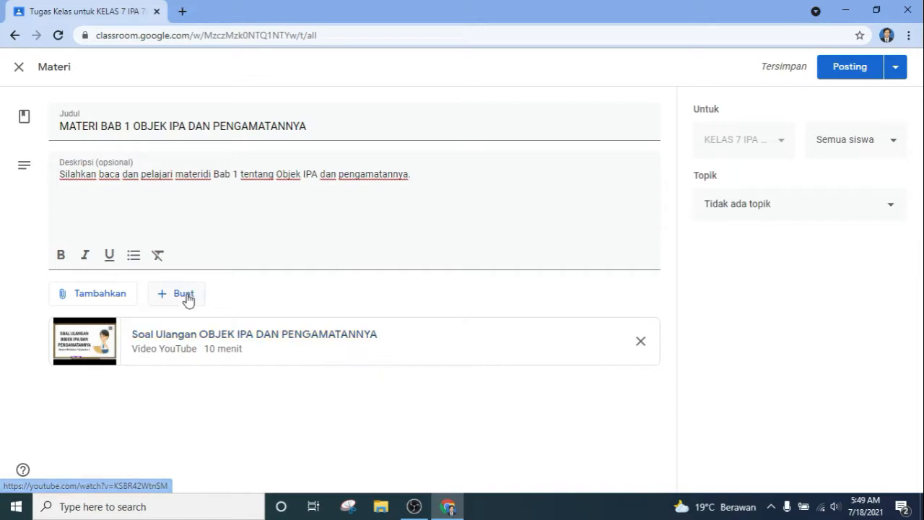
Step: Choose a File attachment, cancelling the computer upload browser
left_click(118, 297)
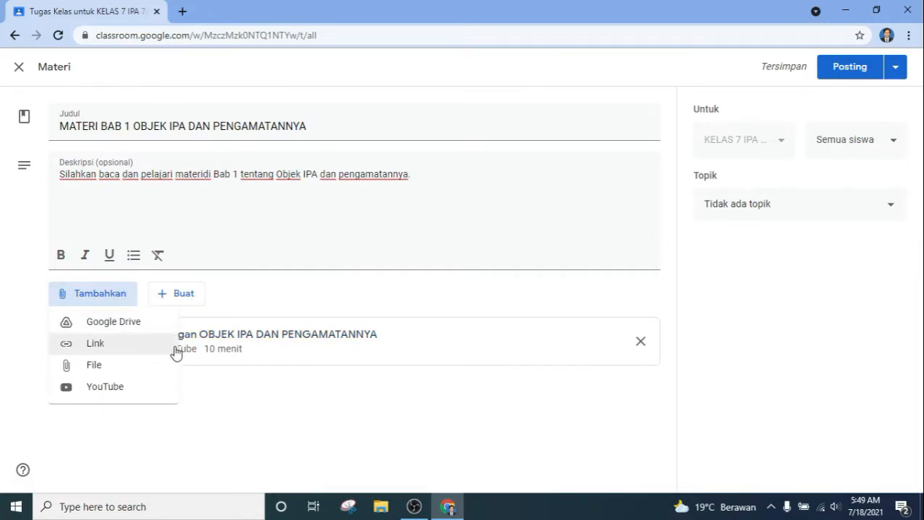
left_click(311, 413)
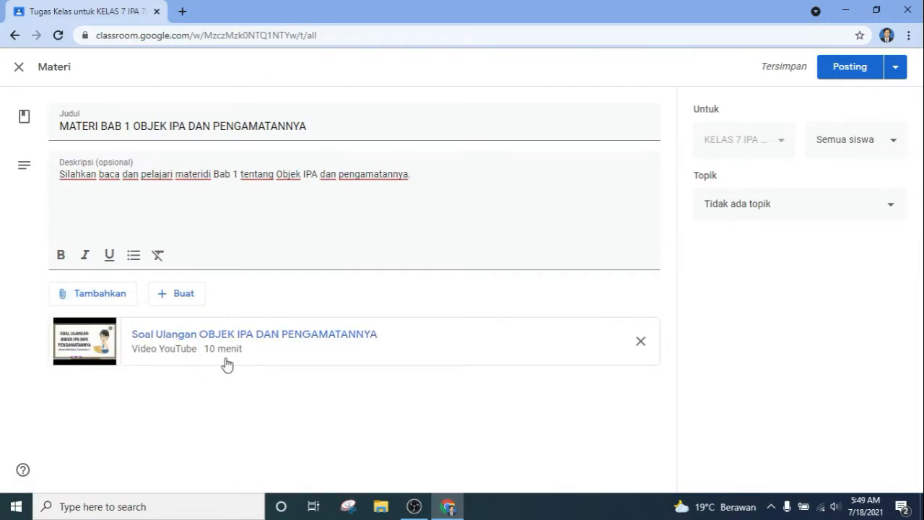
left_click(121, 301)
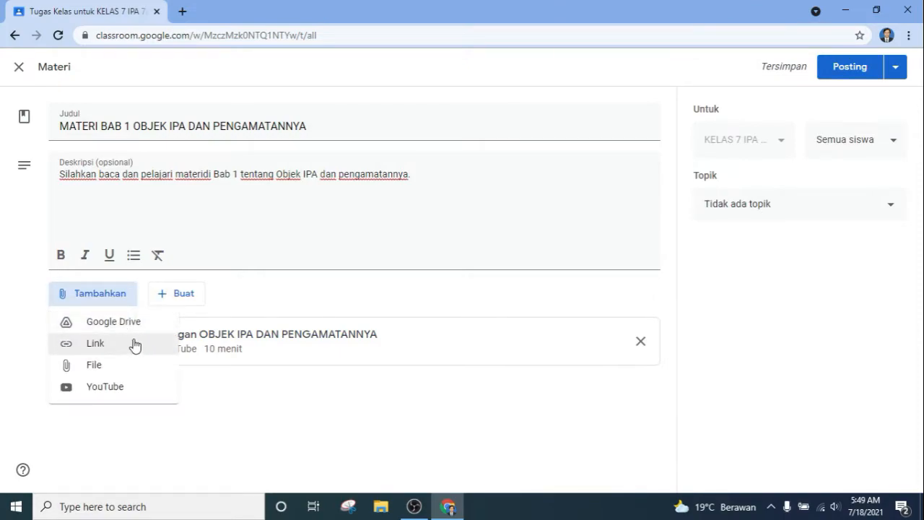
left_click(110, 369)
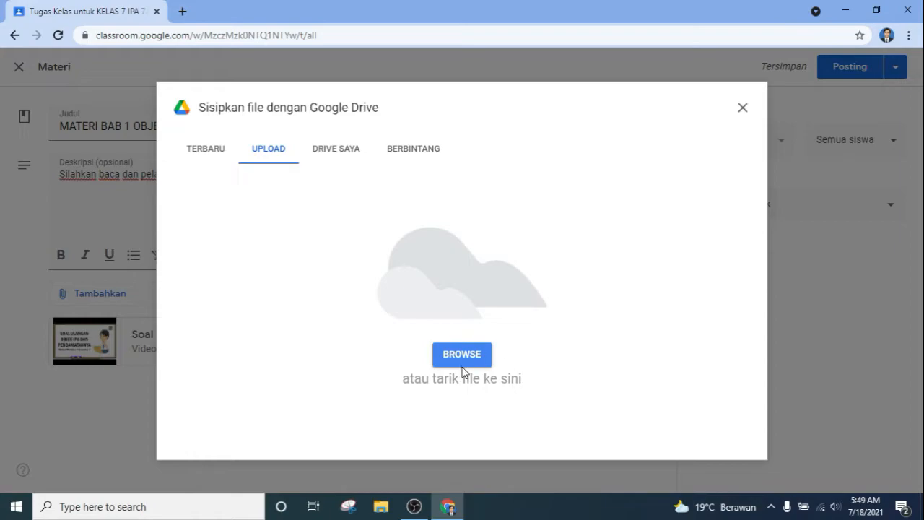
left_click(462, 356)
scroll(339, 286, "down", 2)
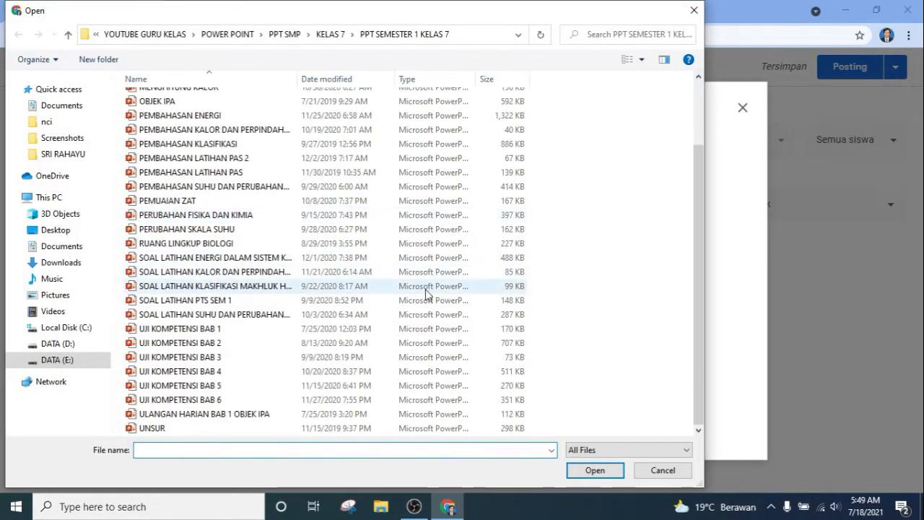
scroll(426, 294, "up", 2)
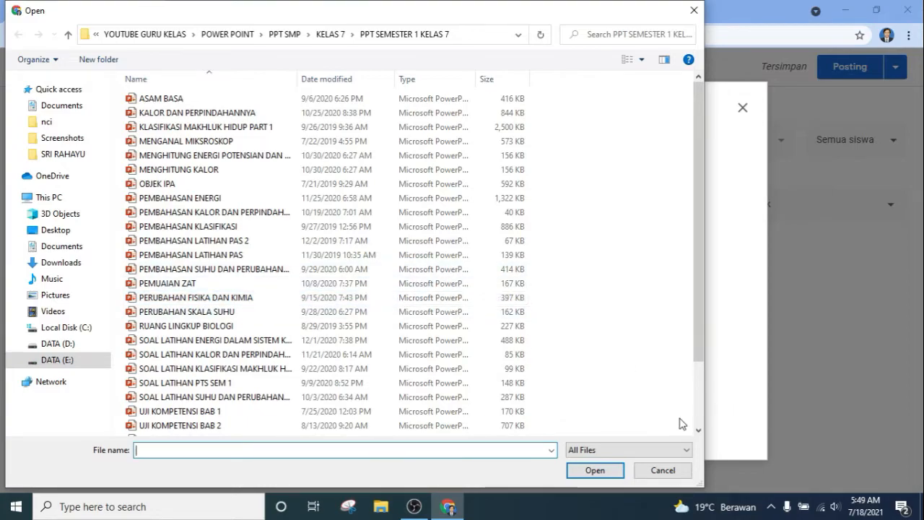
left_click(681, 474)
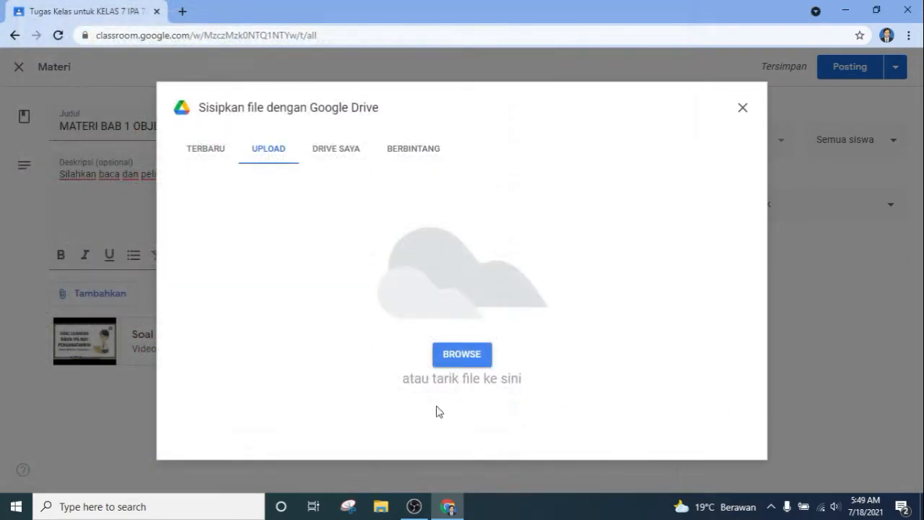
Step: Insert OBJEK IPA.pptx from recent Drive files into the materi
left_click(214, 161)
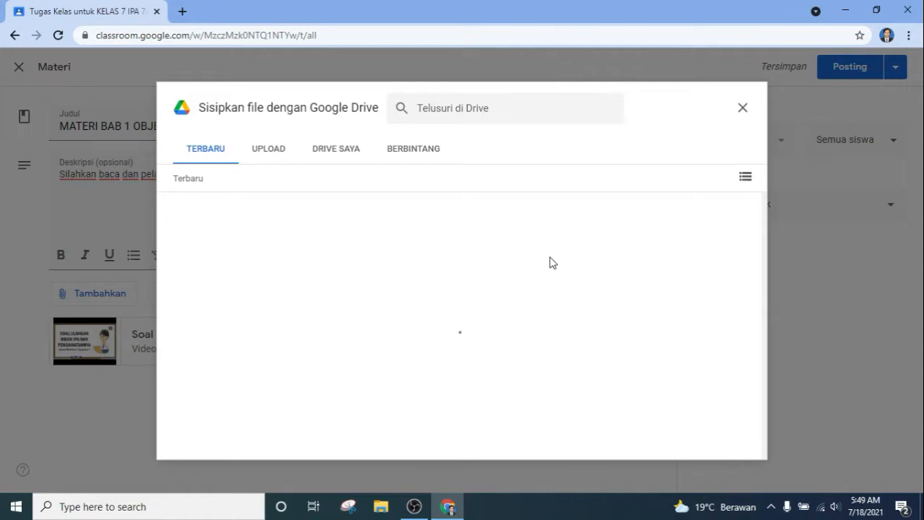
scroll(548, 310, "down", 4)
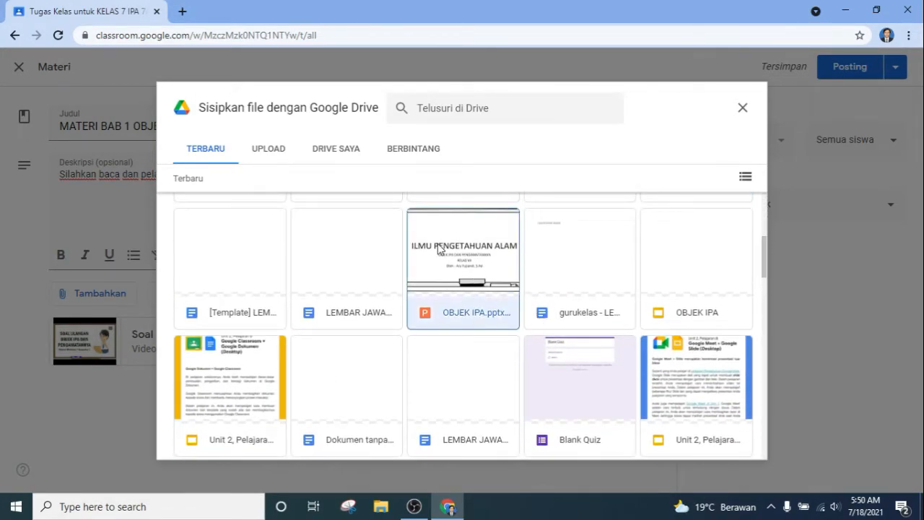
left_click(462, 263)
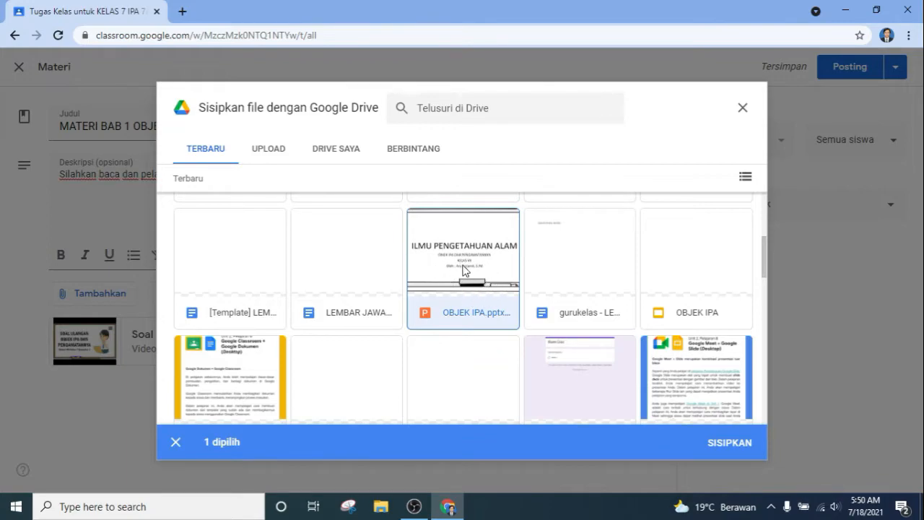
left_click(724, 445)
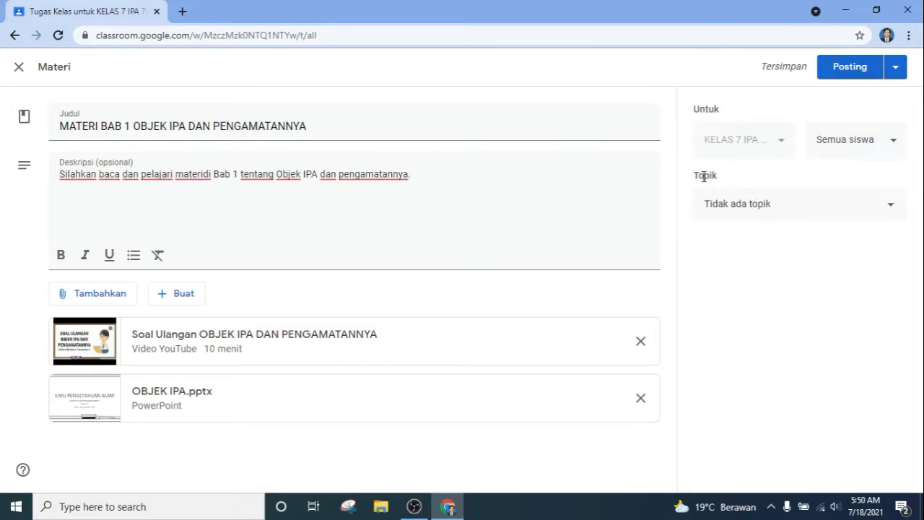
Step: Put the materi under the BAB 1 OBJEK IPA DAN PENGAMATANNYA topic and post it now, without scheduling
left_click(761, 209)
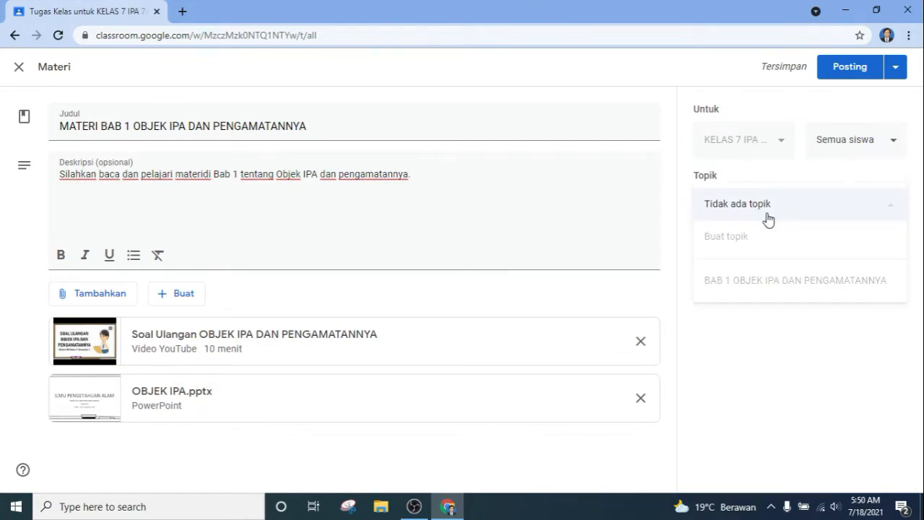
left_click(788, 287)
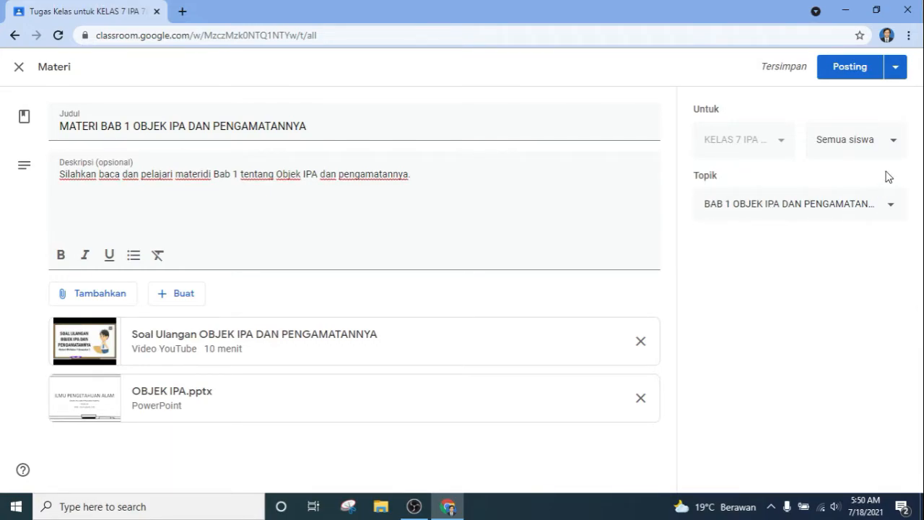
left_click(894, 72)
left_click(871, 99)
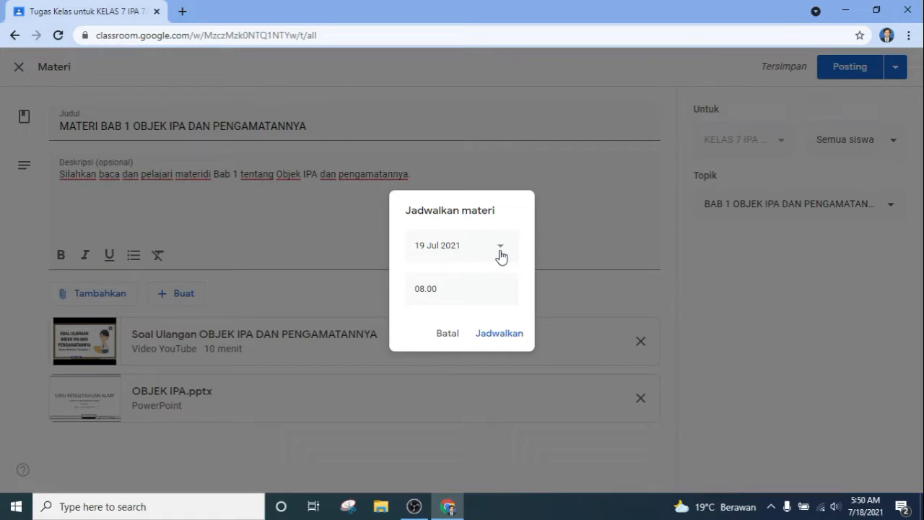
left_click(449, 334)
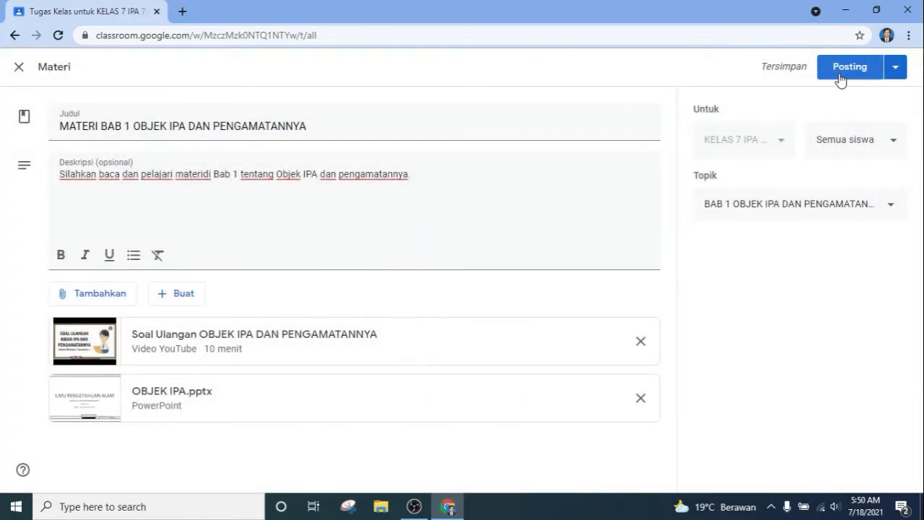
left_click(844, 76)
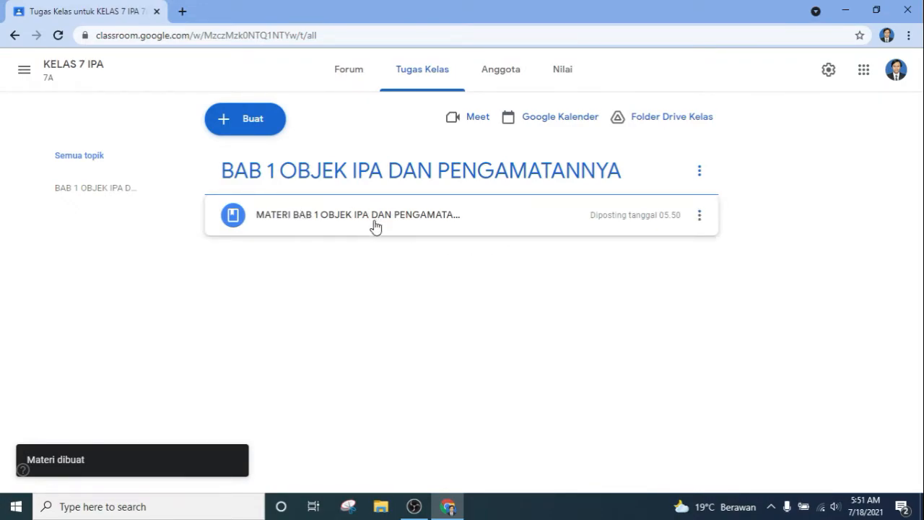
Step: Open the BAB 1 topic view and play the attached YouTube video briefly
left_click(108, 190)
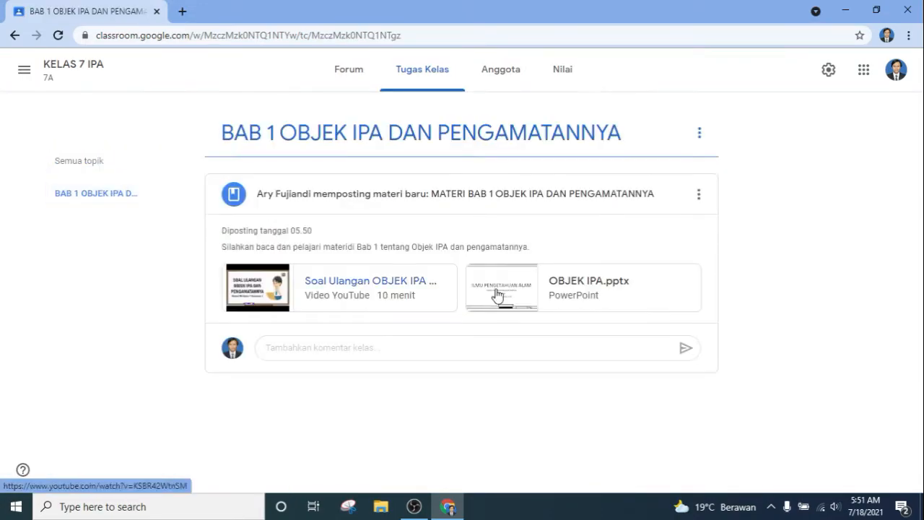
left_click(417, 290)
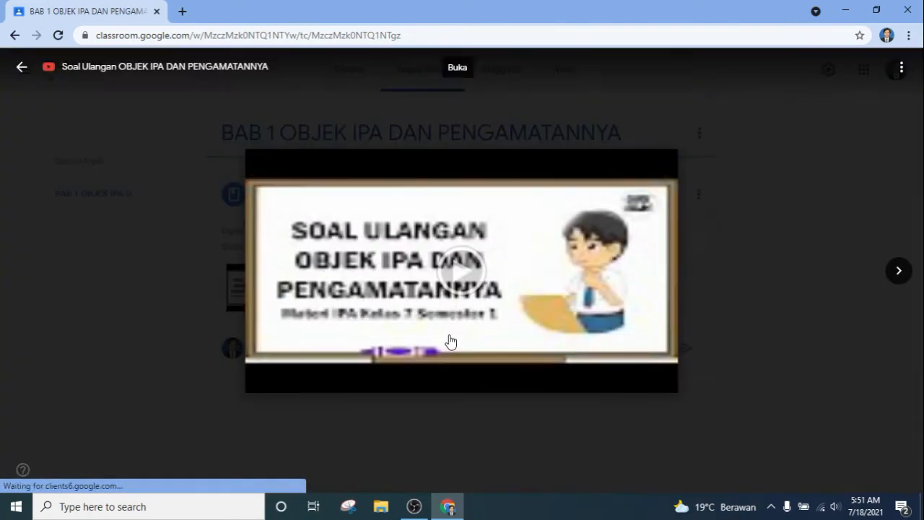
left_click(433, 252)
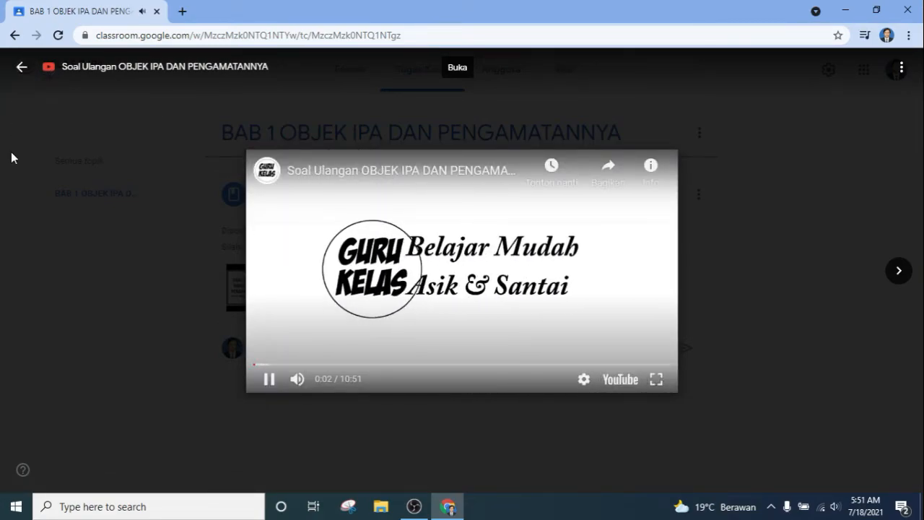
left_click(22, 69)
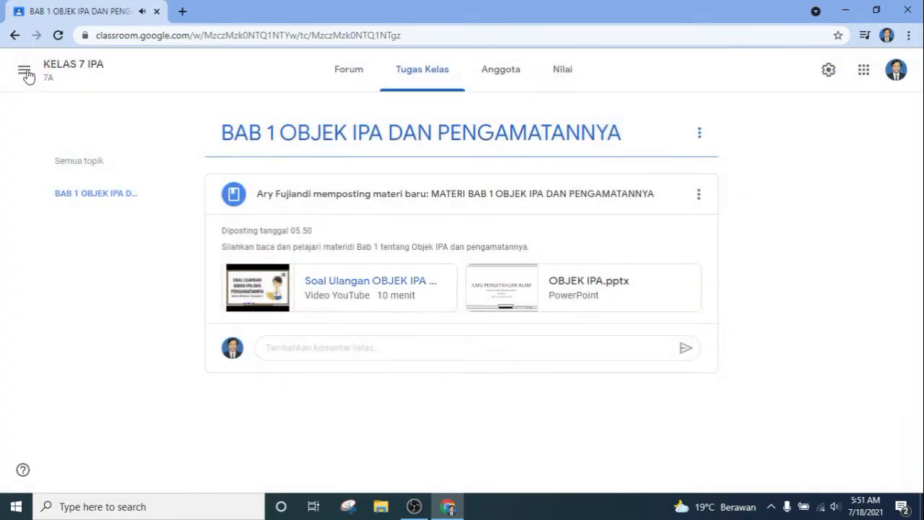
Step: Browse the OBJEK IPA.pptx slides preview, then close it
left_click(590, 290)
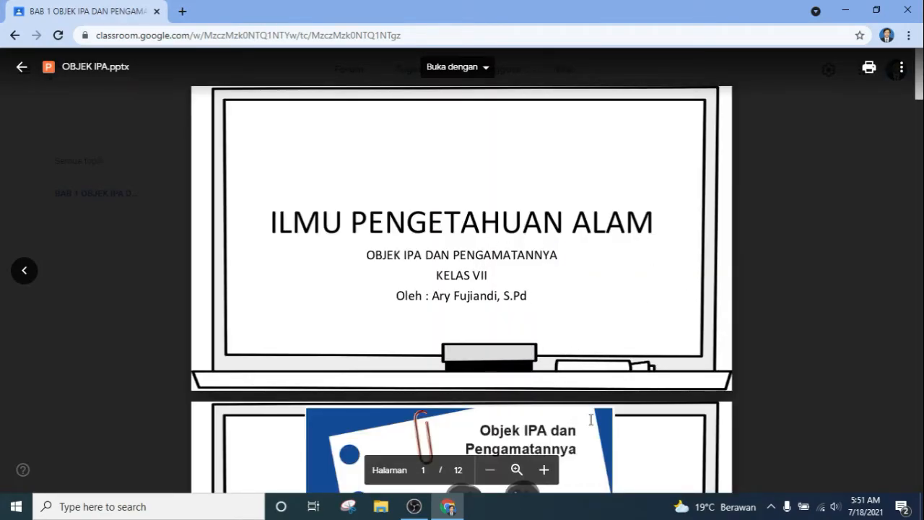
scroll(506, 408, "down", 5)
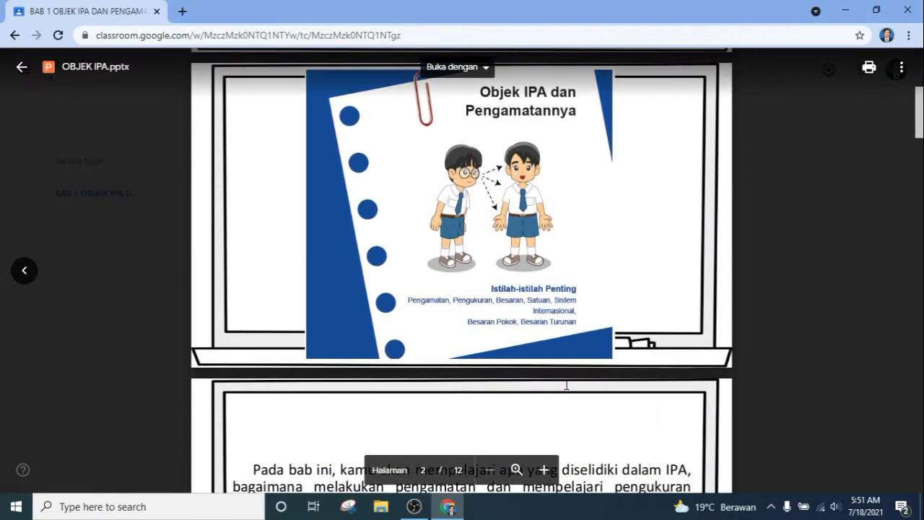
scroll(567, 385, "down", 15)
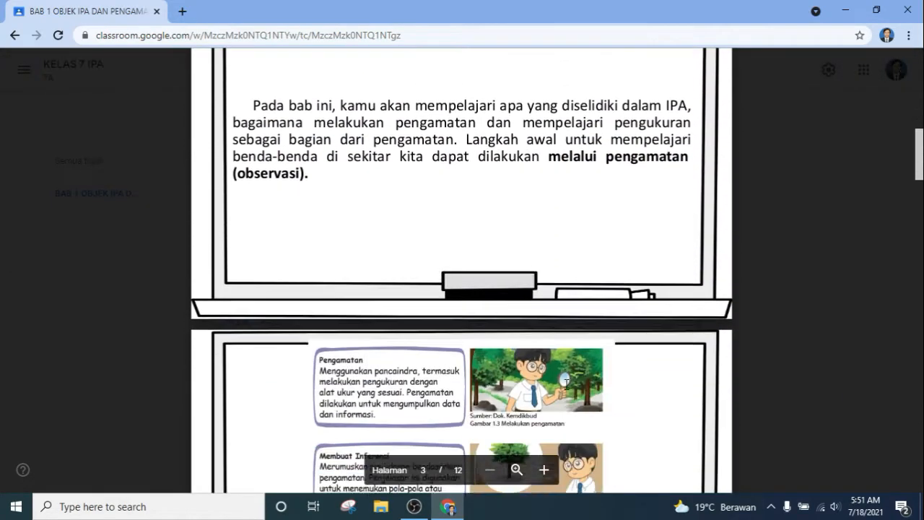
scroll(567, 385, "down", 20)
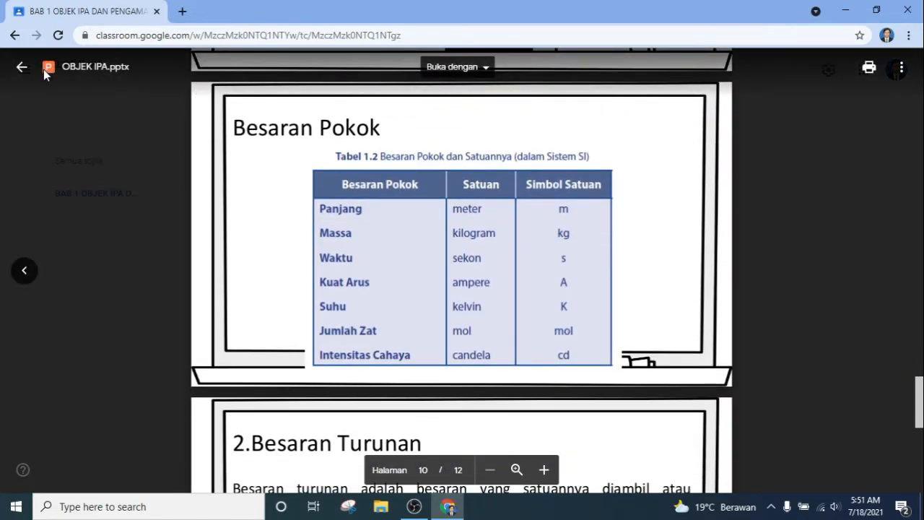
left_click(26, 69)
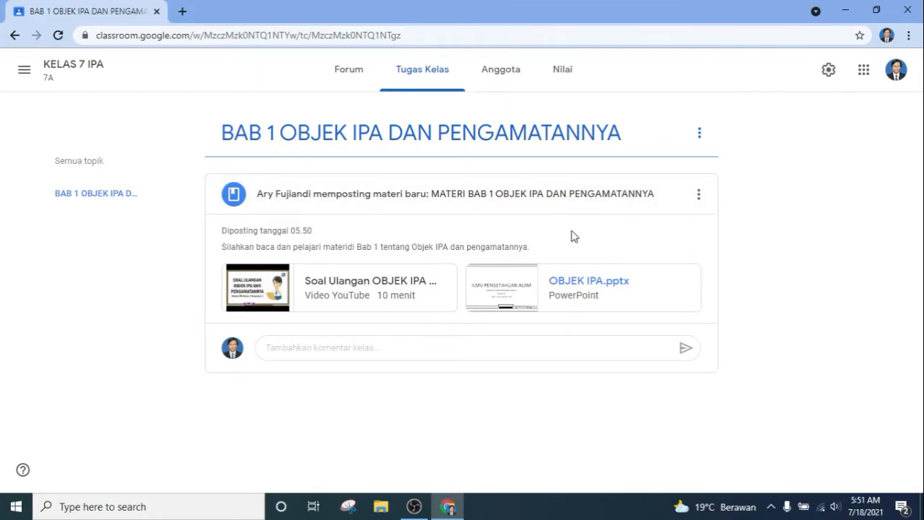
Step: Create a new assignment titled 'TUGAS RANGKUMAN BAB 1 OBJEK IPA DAN PENGAMATANNYA'
left_click(115, 176)
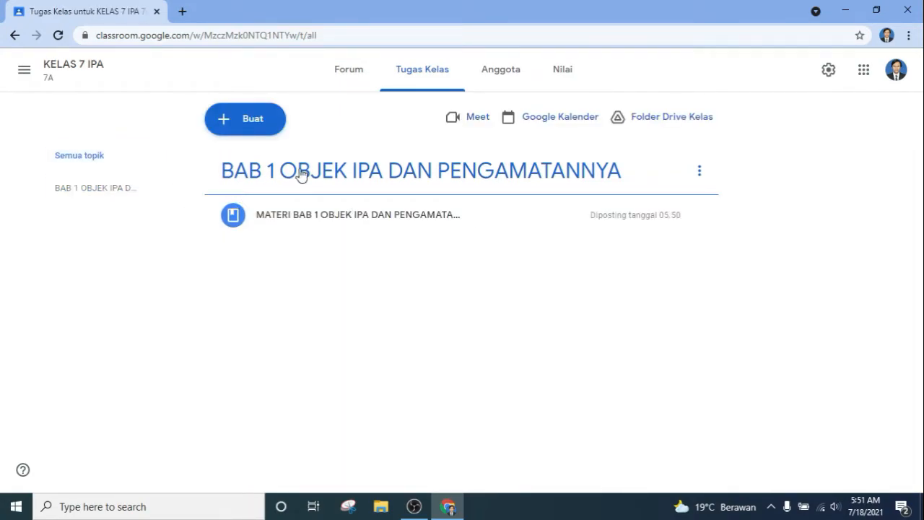
left_click(238, 127)
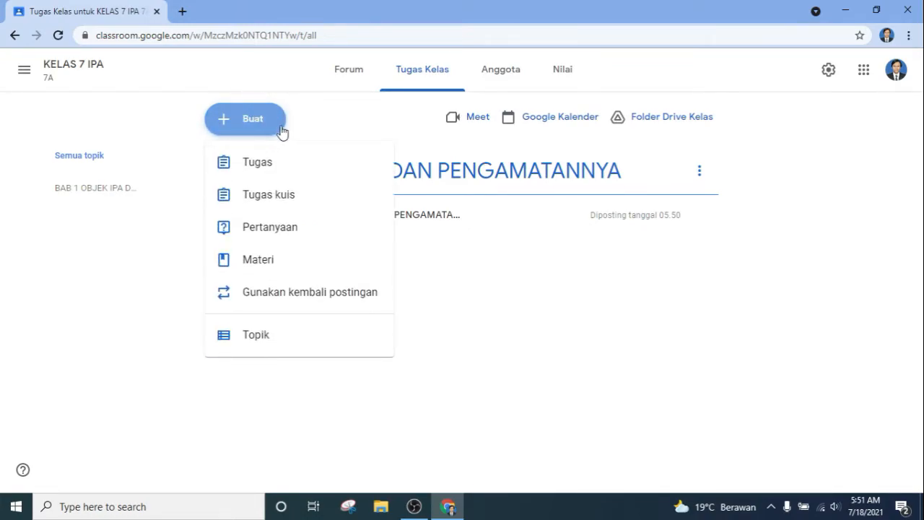
left_click(290, 175)
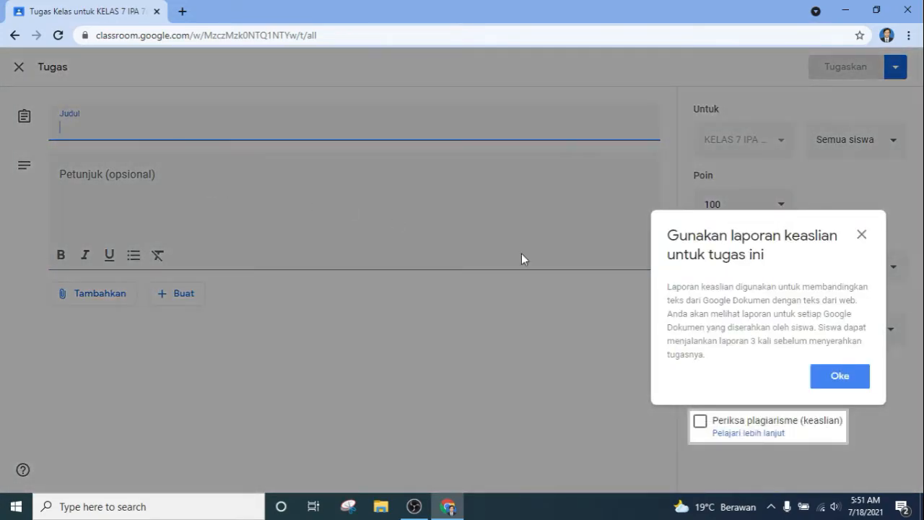
left_click(833, 377)
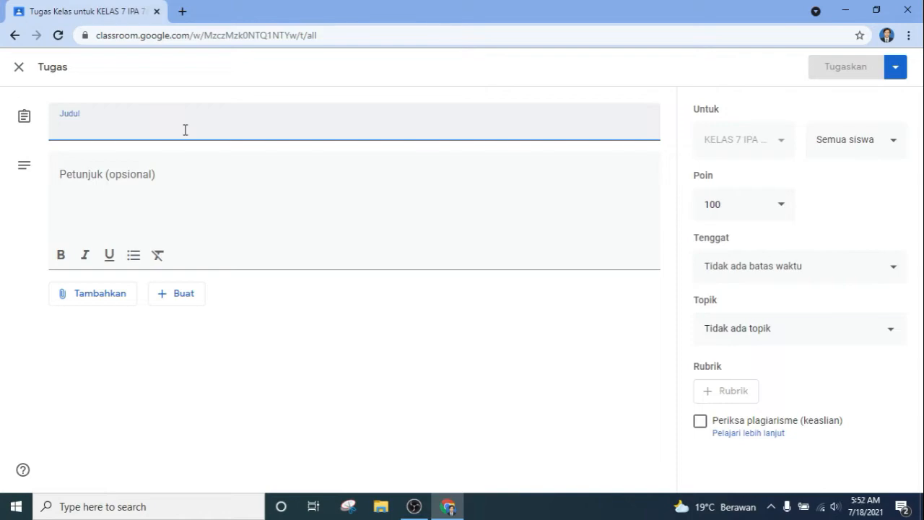
type("TU")
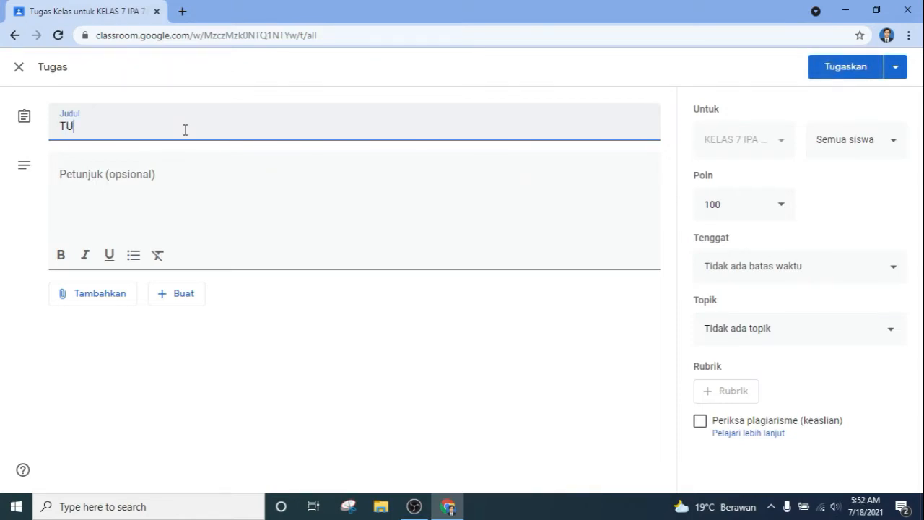
type("GAS RANGKUMAN BAB 1 OBJEK IPA DA")
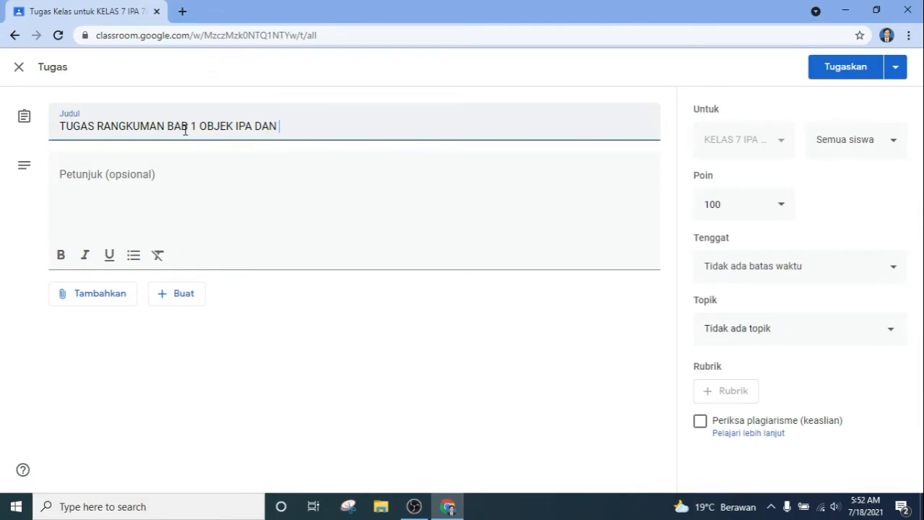
type("NGAMATANN")
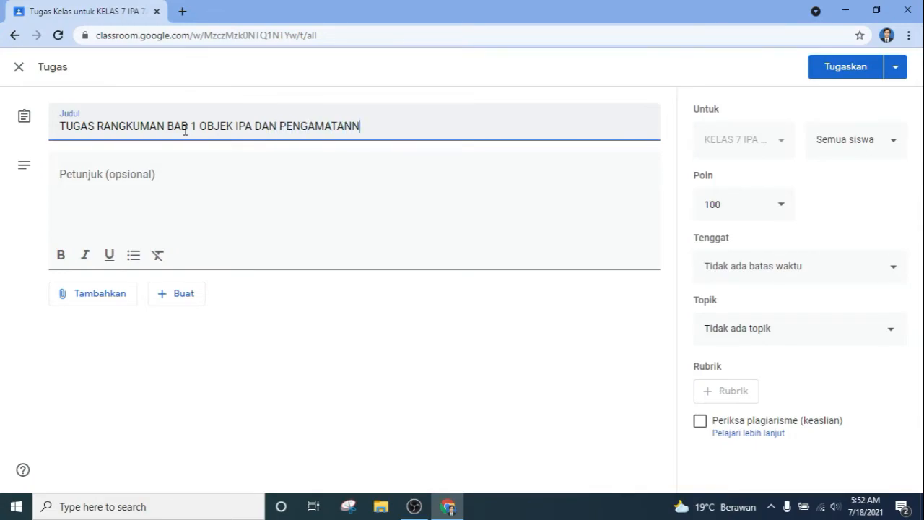
type("YA")
Step: Write numbered instructions: read the materi, watch the YouTube video, then 'Kerjakan tugas…'
left_click(118, 181)
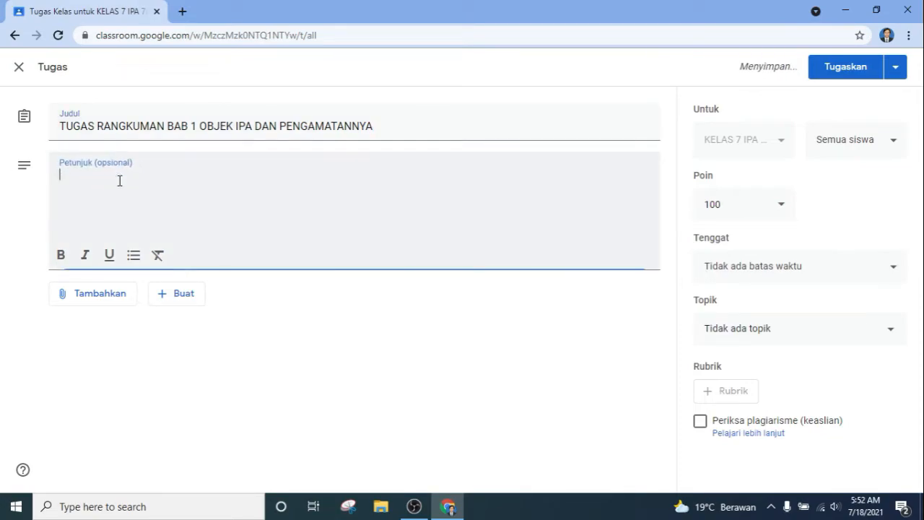
type("1.")
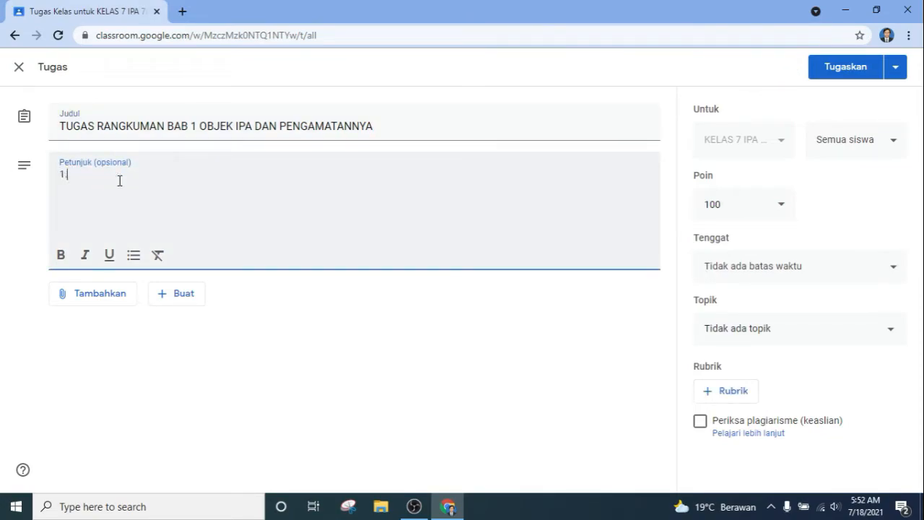
type("bA")
type("aca")
type(" materi t")
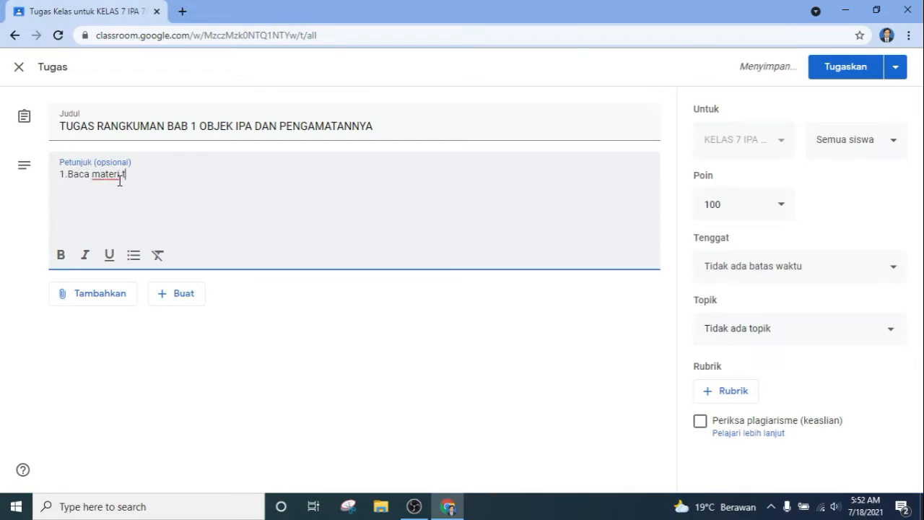
type("erlebih dahulu")
key("Return")
type("2.Lia")
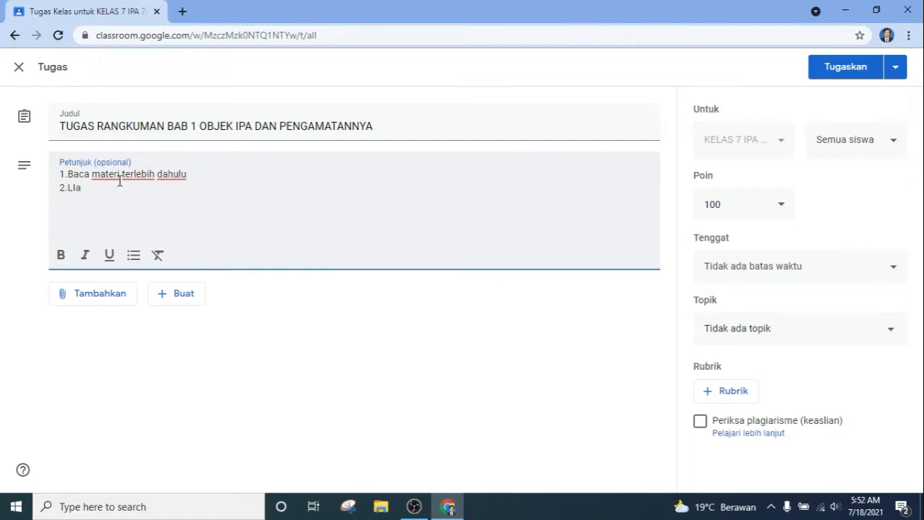
type("ihat videomateri dari youtube")
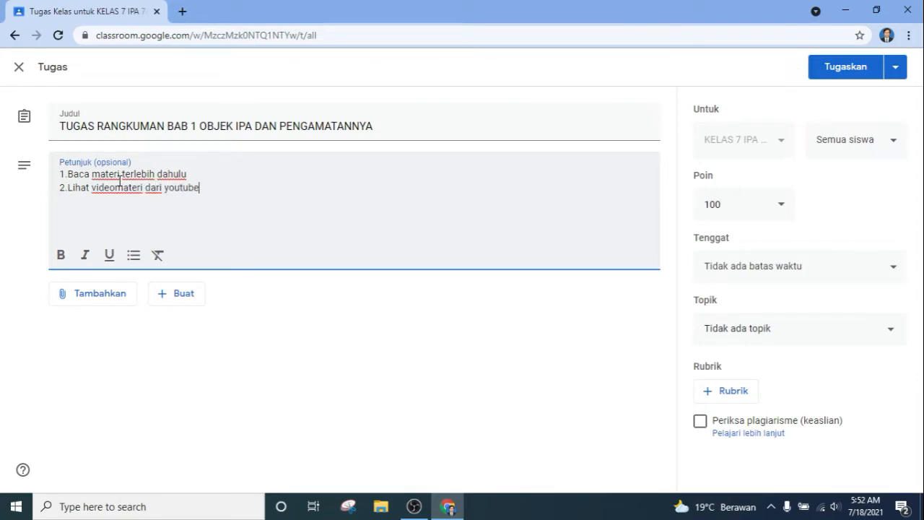
type(" yang telah disdiakan")
key("Return")
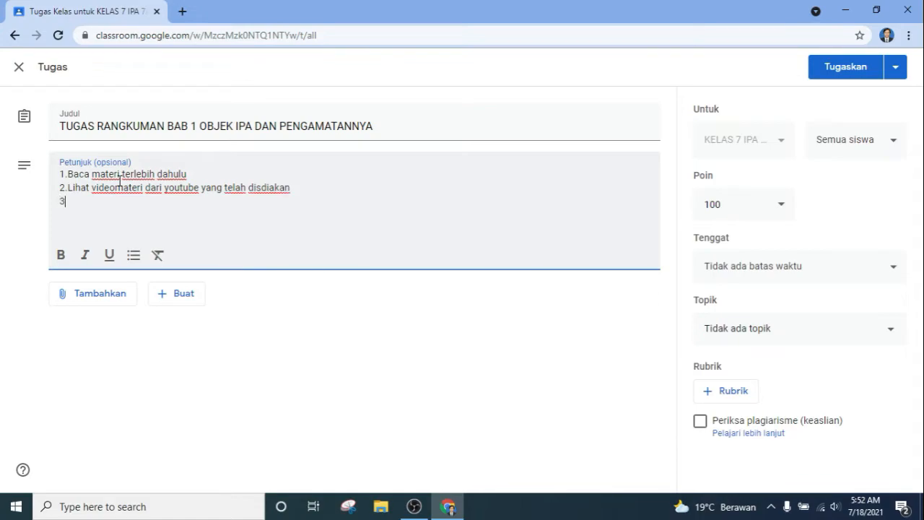
type("3.")
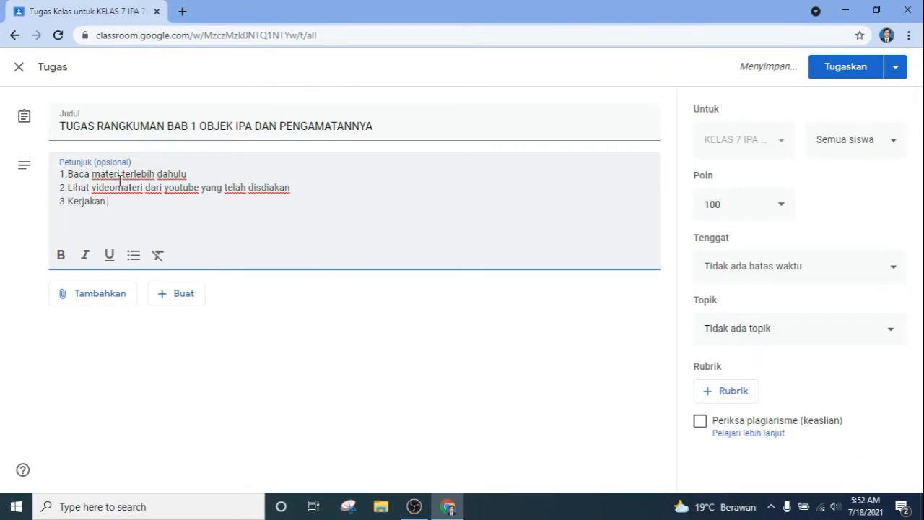
type("Kerjakan tuga")
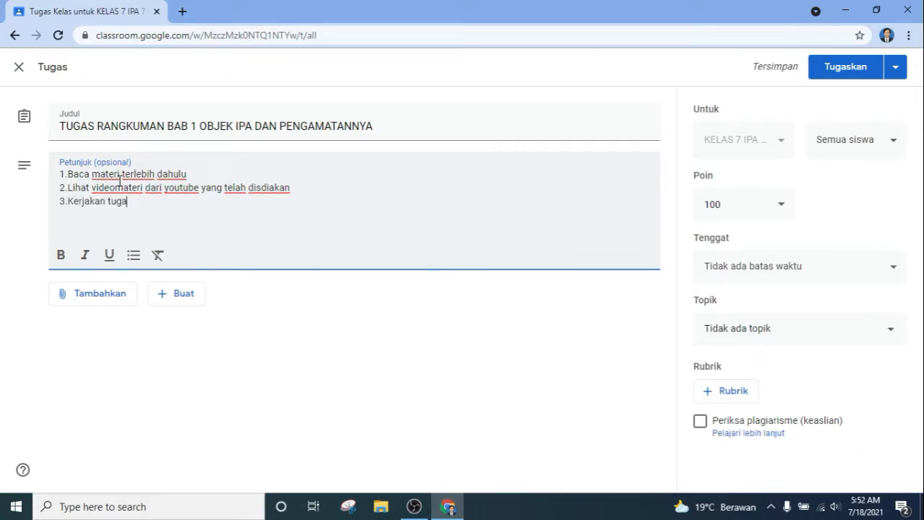
type("s lall")
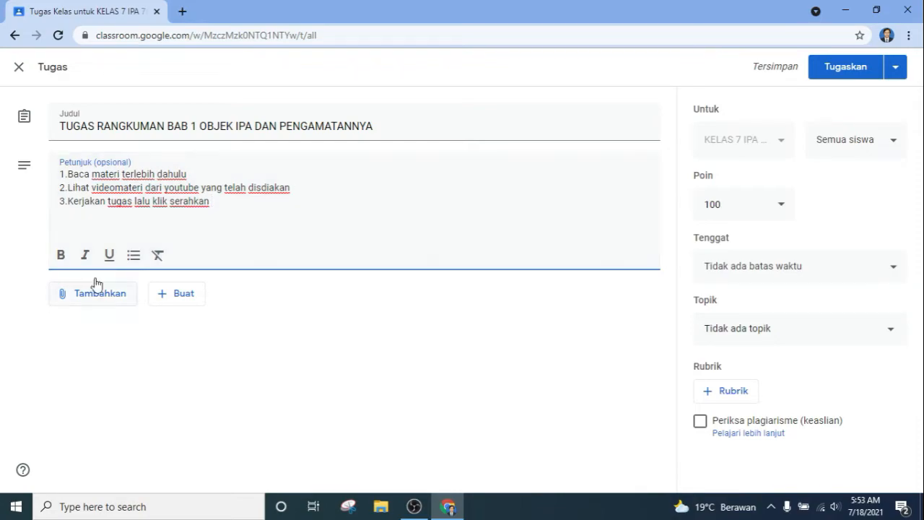
Step: Create a new blank Google Doc attachment from the assignment's Buat > Dokumen menu
left_click(106, 305)
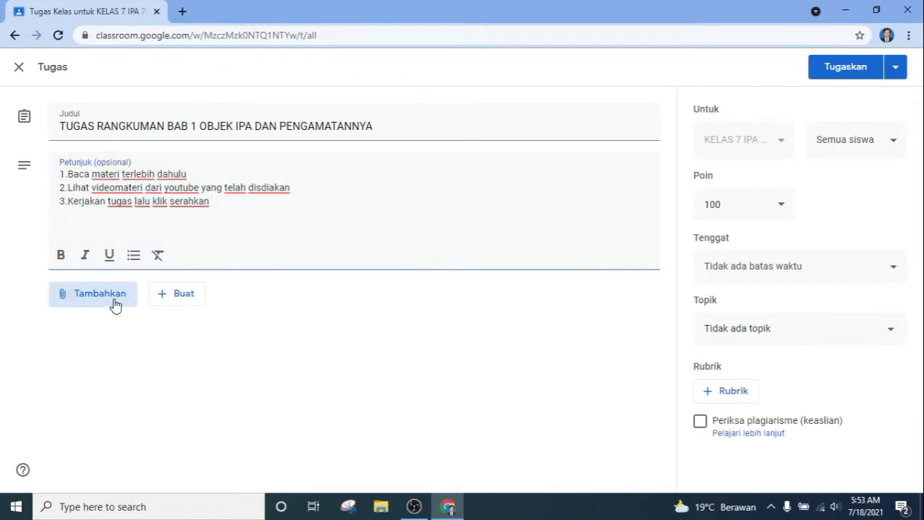
left_click(237, 341)
left_click(181, 293)
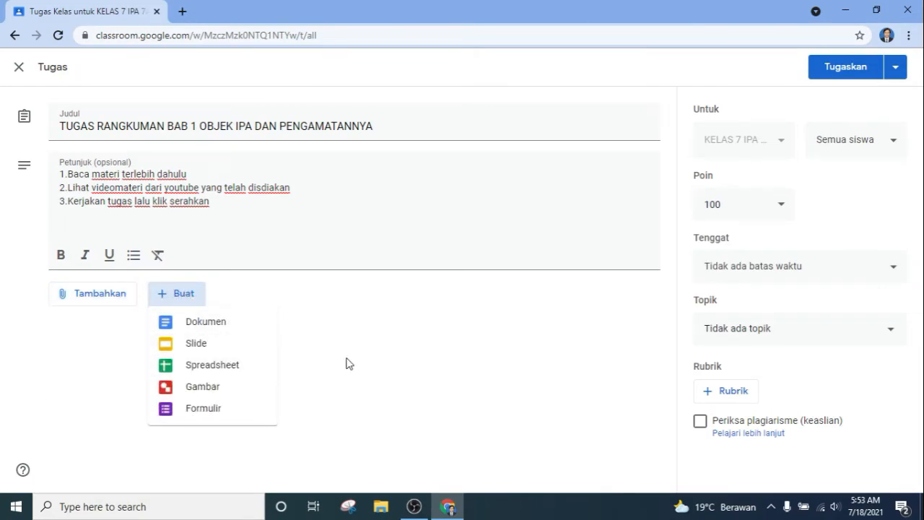
left_click(244, 331)
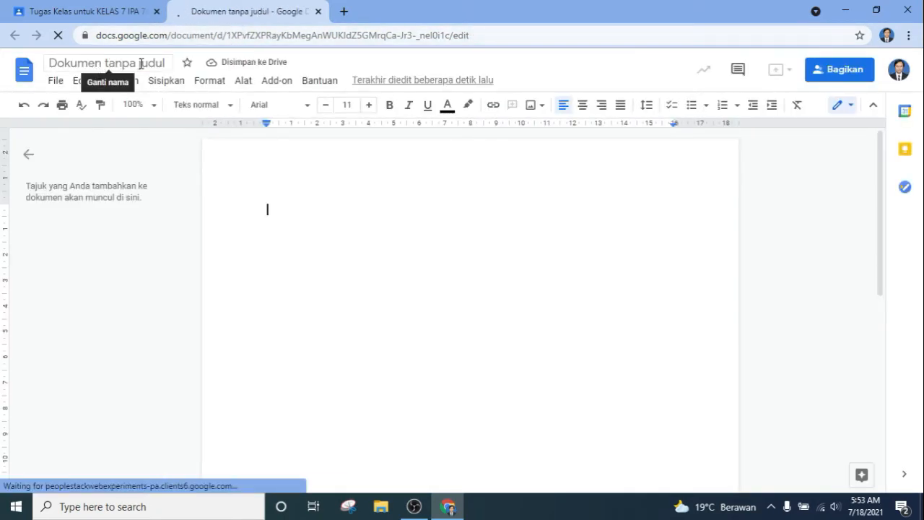
Step: Rename the new doc to 'LEMBAR JAWABAN RANGKUMAN BAB 1' and return to the assignment form
left_click(142, 63)
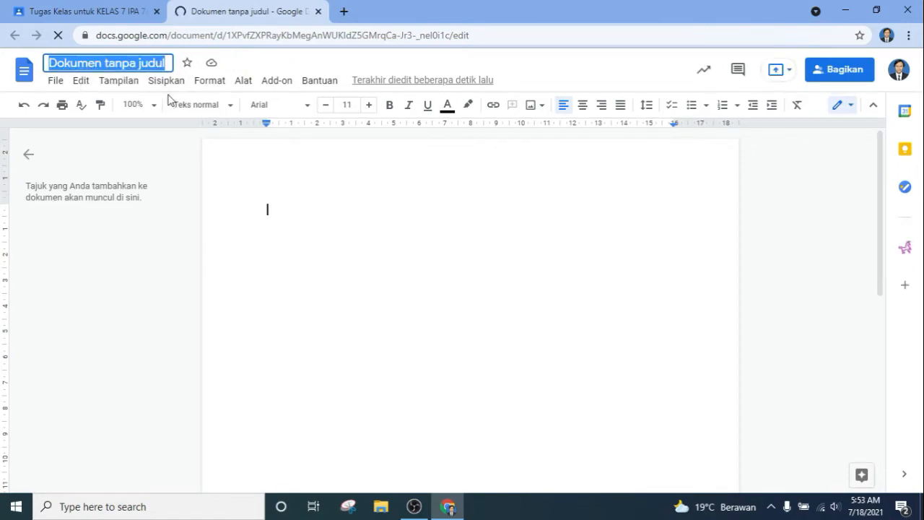
key("BackSpace")
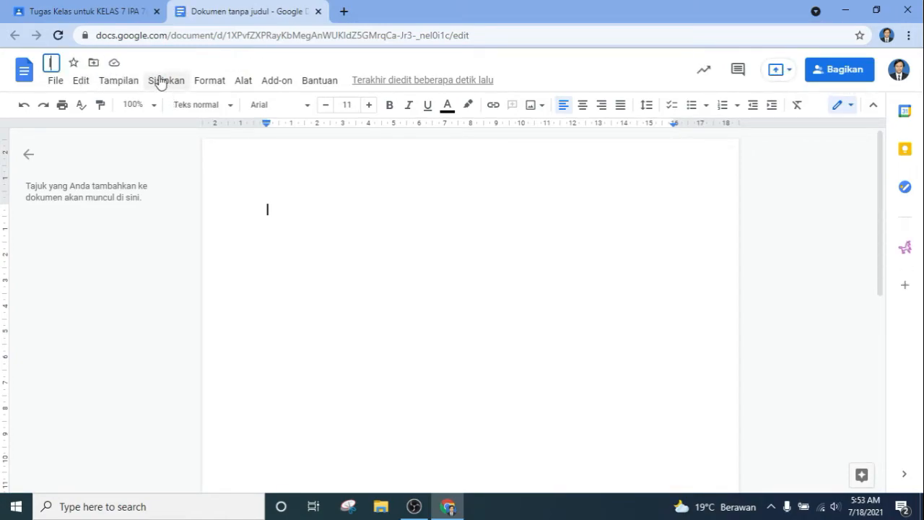
key("BackSpace")
type("L")
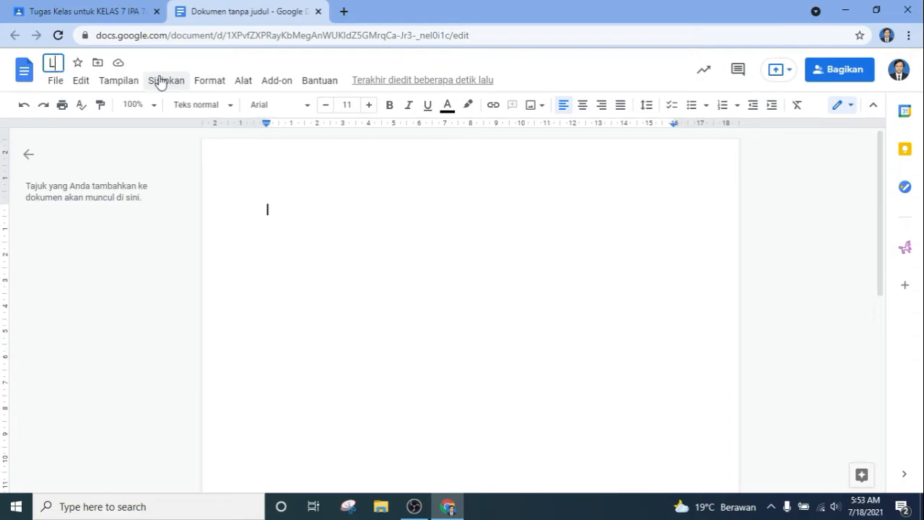
type("EMBAR JAWABAN ")
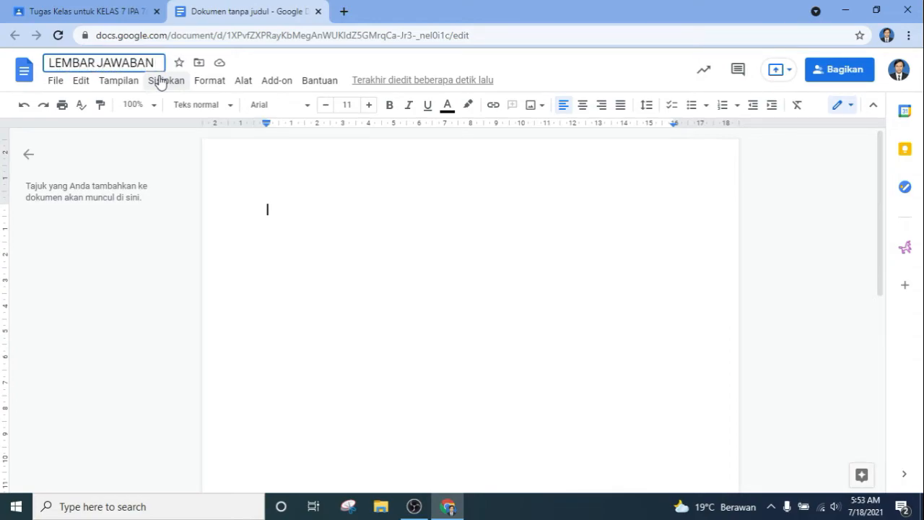
type("RANGKU")
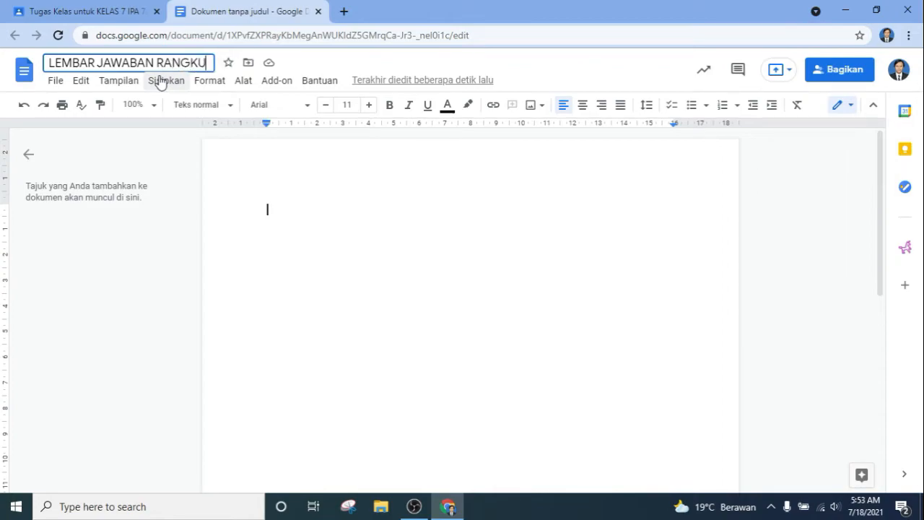
type("MAN BAB 1")
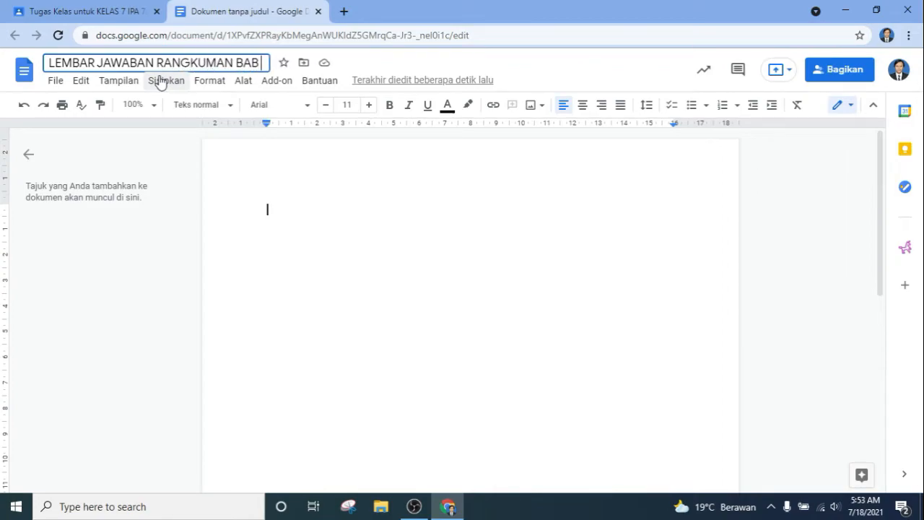
left_click(383, 268)
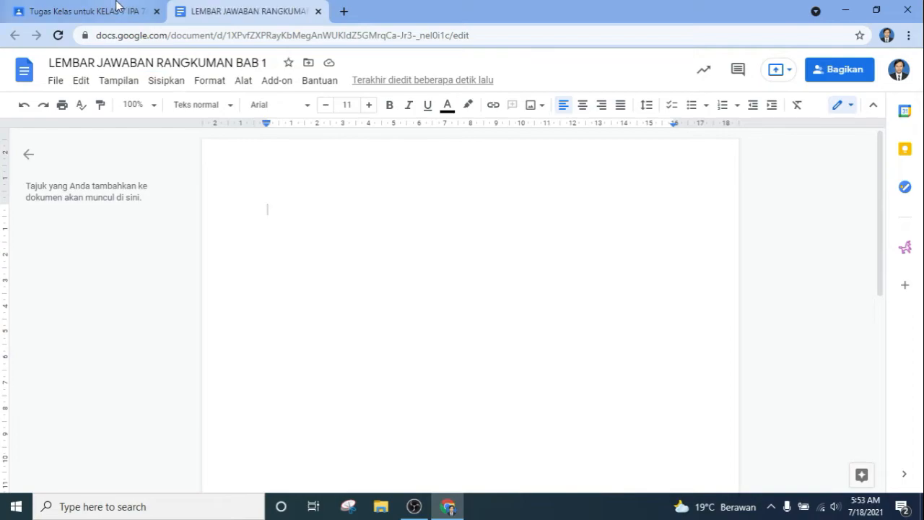
left_click(116, 11)
left_click(562, 352)
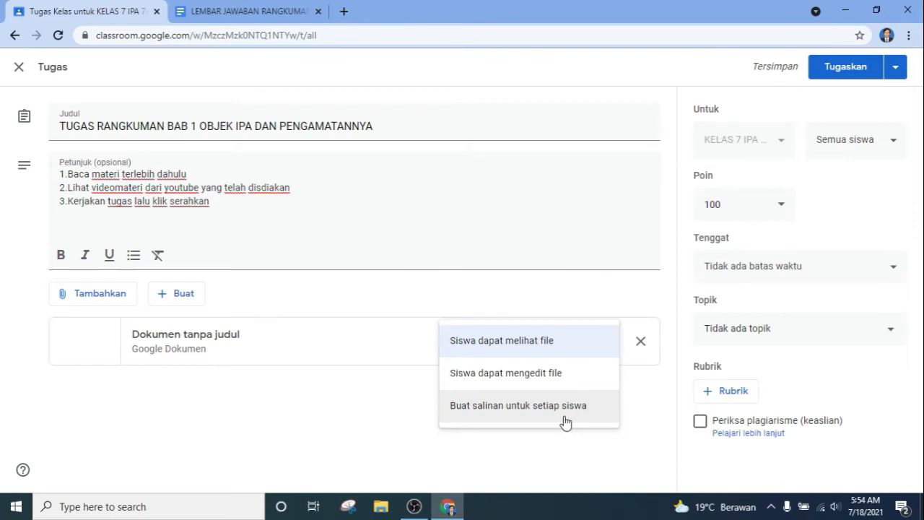
Step: Set the attached doc to 'Buat salinan untuk setiap siswa' so each student gets a copy
left_click(519, 411)
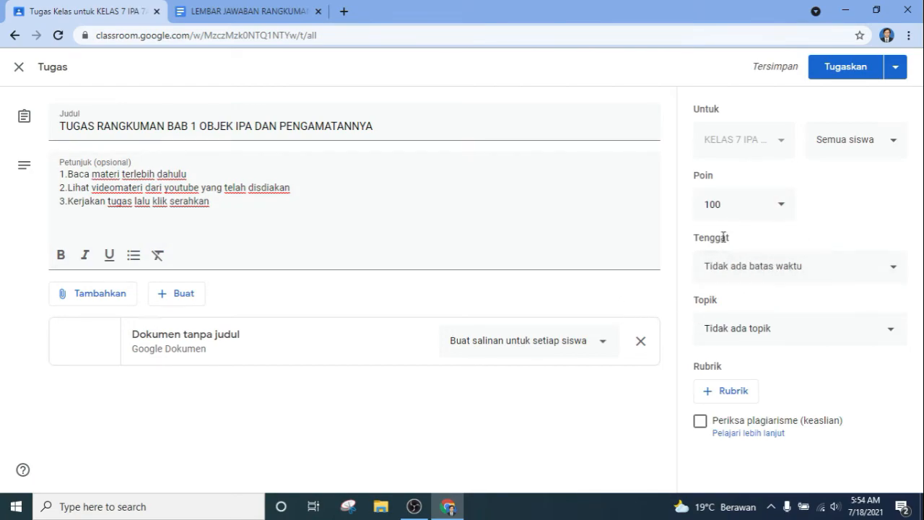
Step: Keep 100 points, set the due date to tomorrow (19 Jul 2021), and choose the BAB 1 topic
left_click(785, 213)
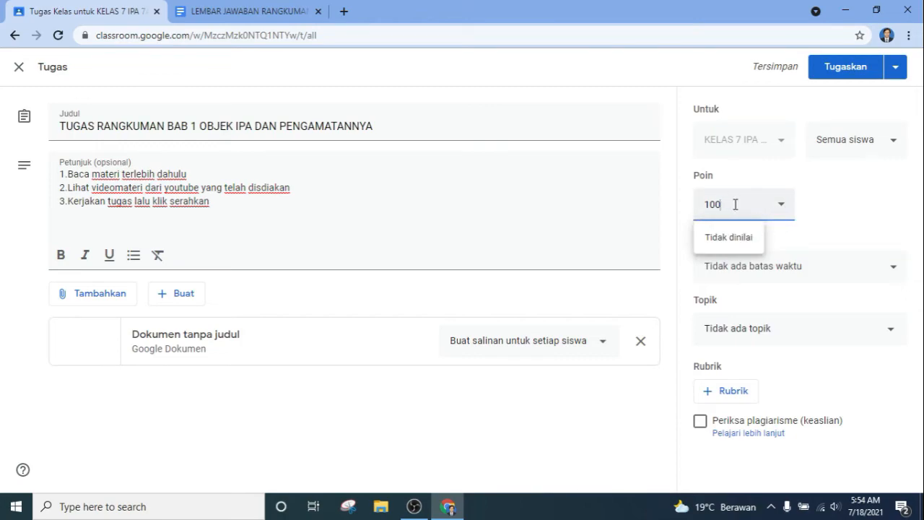
left_click(849, 238)
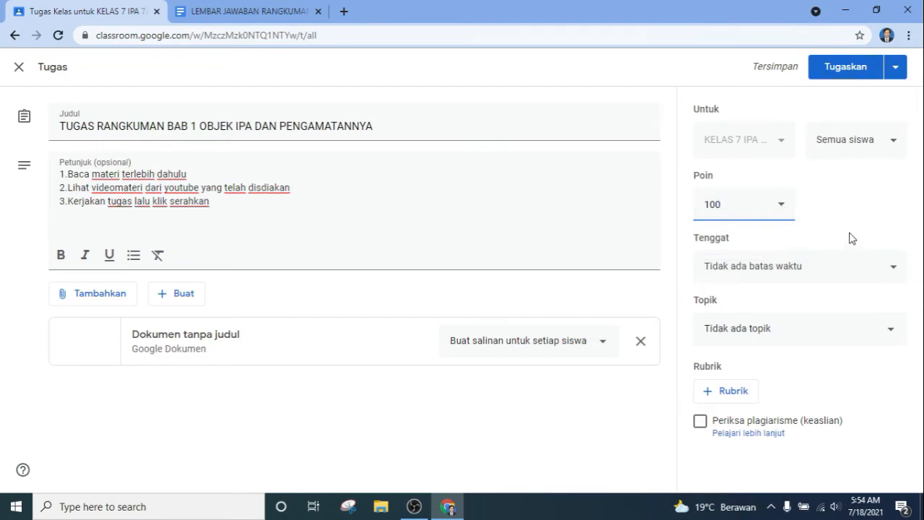
left_click(804, 268)
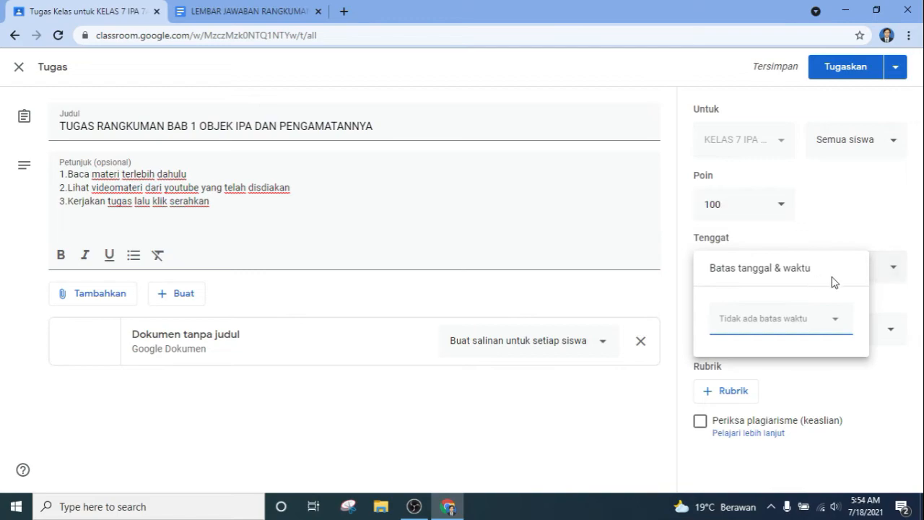
left_click(837, 315)
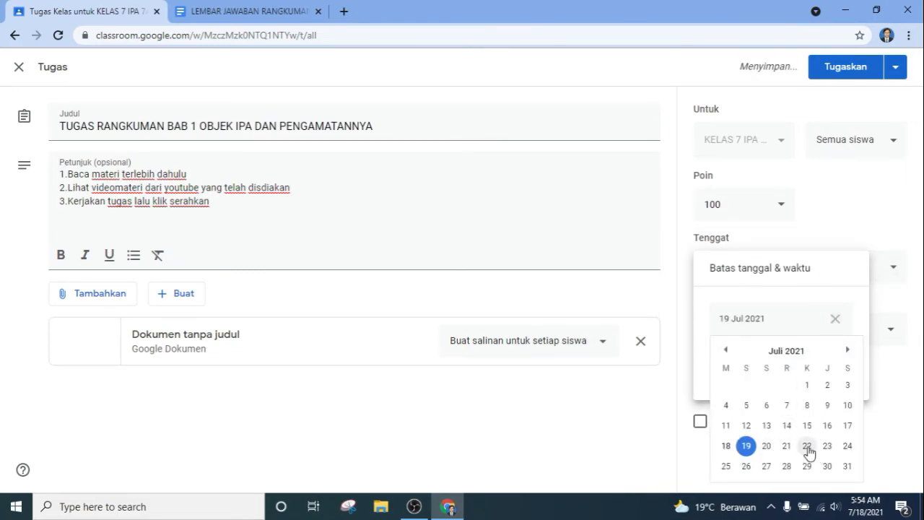
left_click(877, 228)
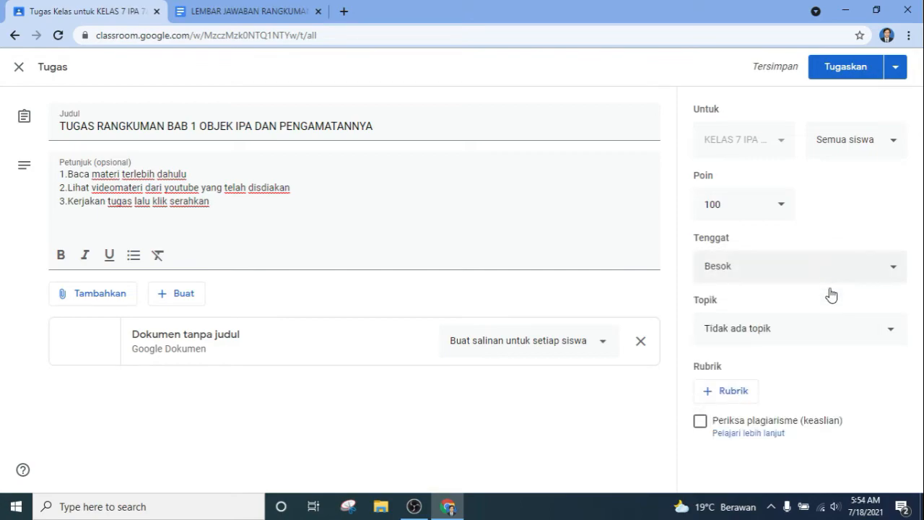
left_click(795, 335)
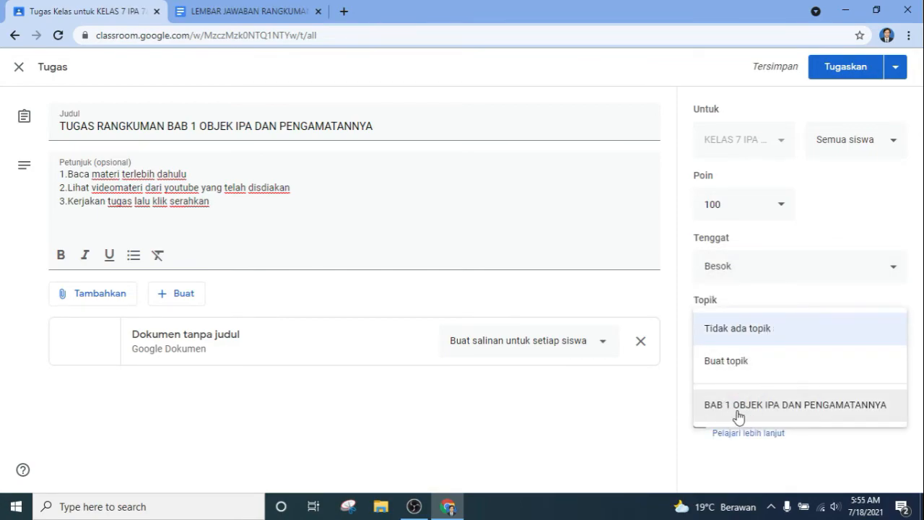
left_click(816, 413)
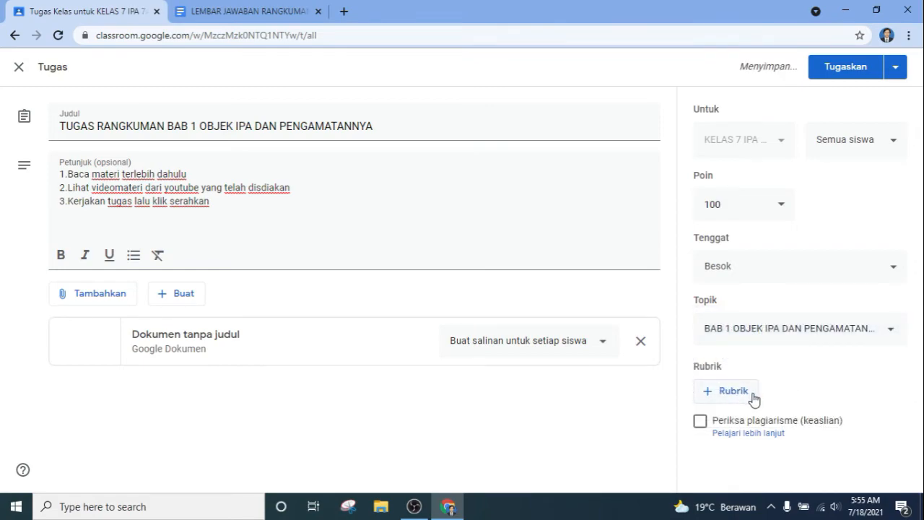
left_click(750, 399)
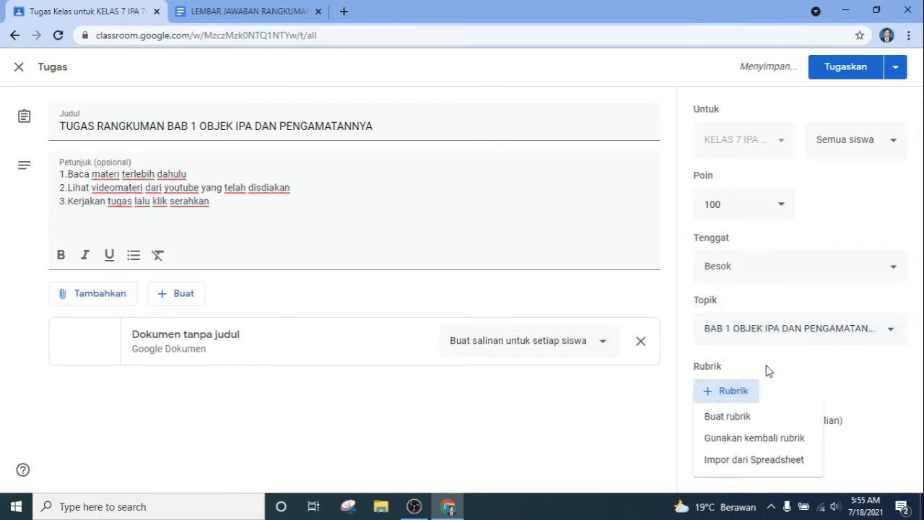
left_click(780, 421)
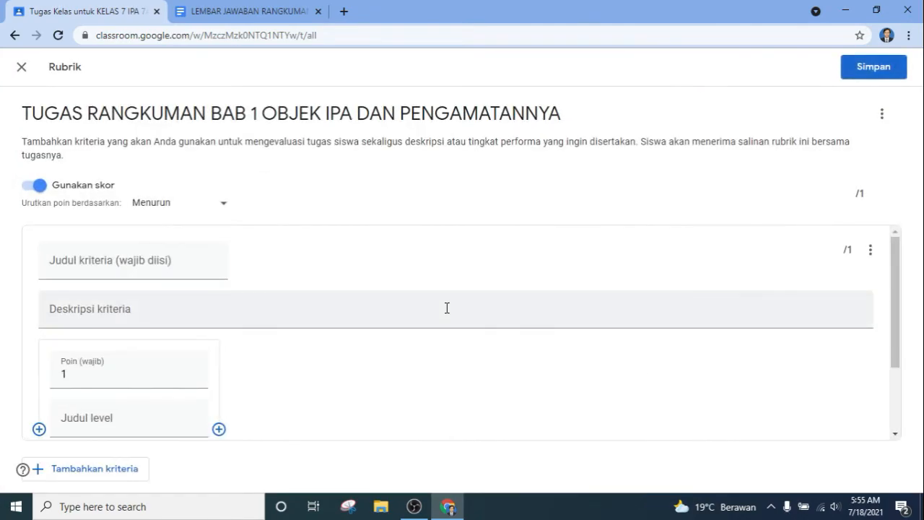
scroll(346, 325, "down", 2)
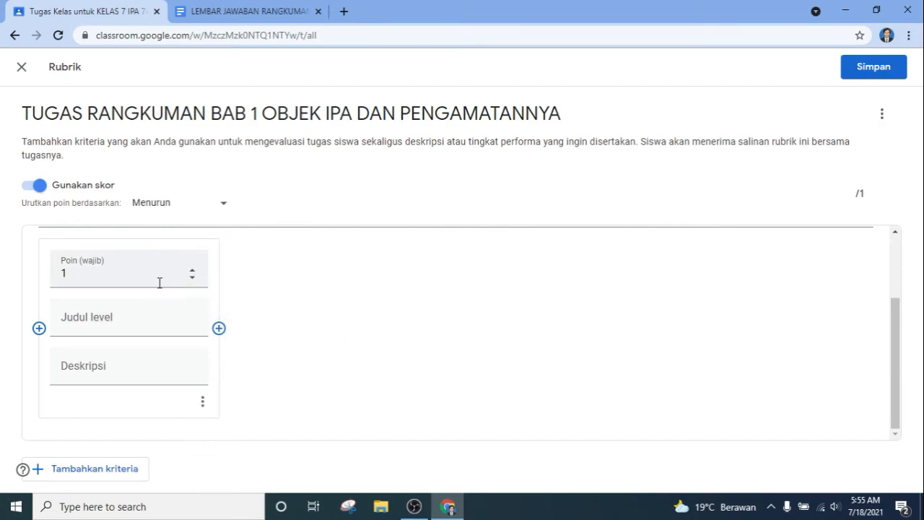
left_click(191, 271)
left_click(193, 280)
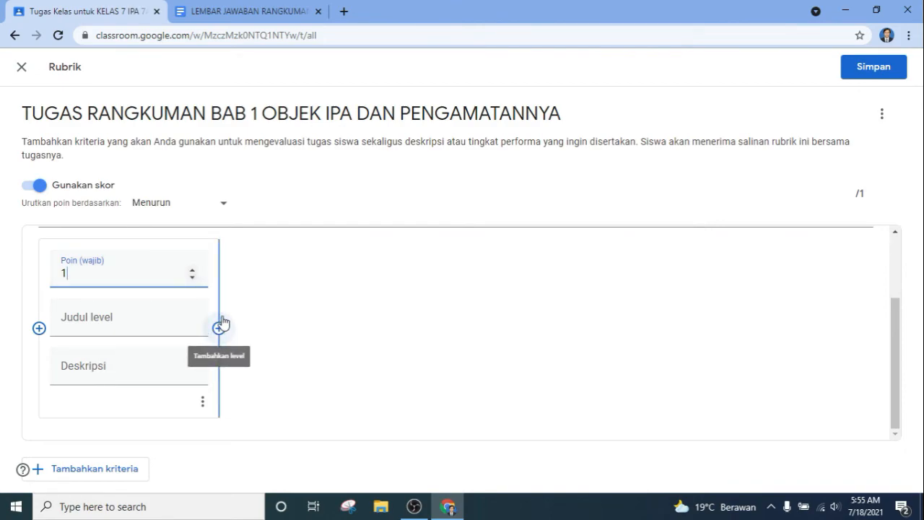
left_click(19, 68)
left_click(542, 308)
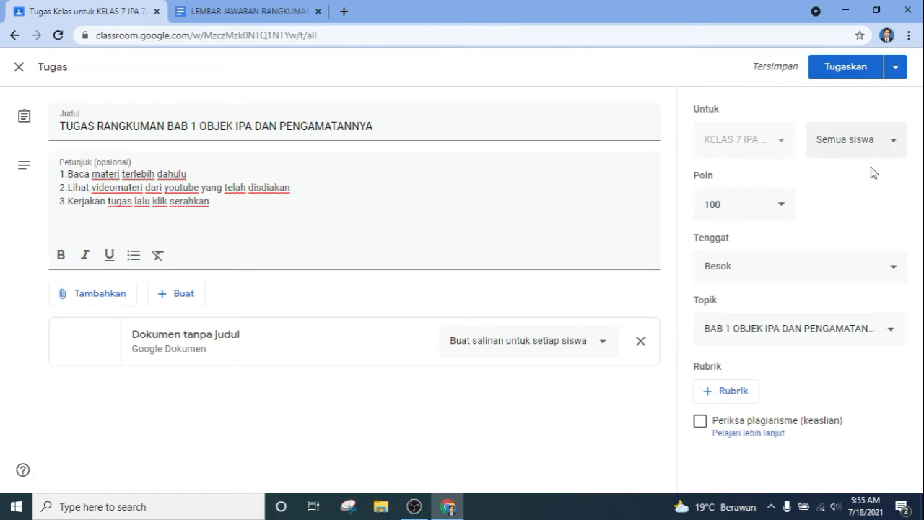
Step: Assign the summary task to Semua siswa, then close the LEMBAR JAWABAN RANGKUMAN BAB 1 doc
left_click(887, 153)
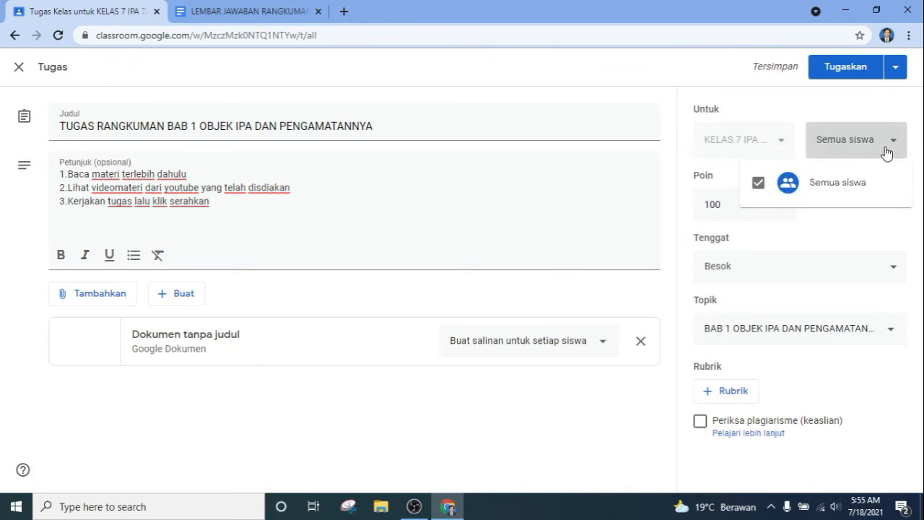
left_click(887, 152)
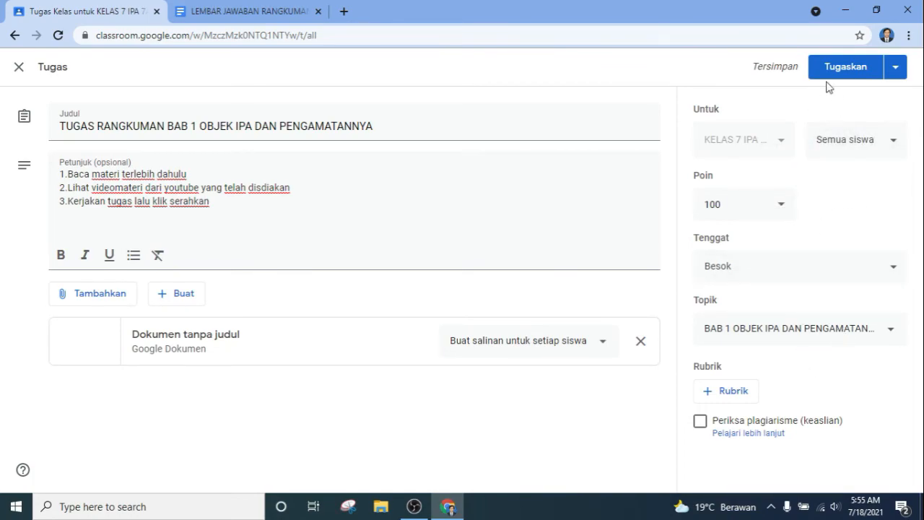
left_click(847, 77)
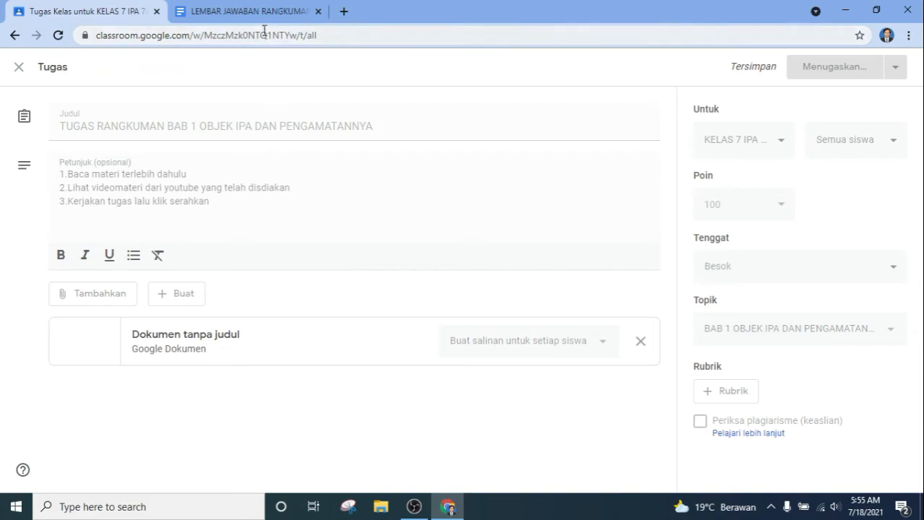
left_click(274, 11)
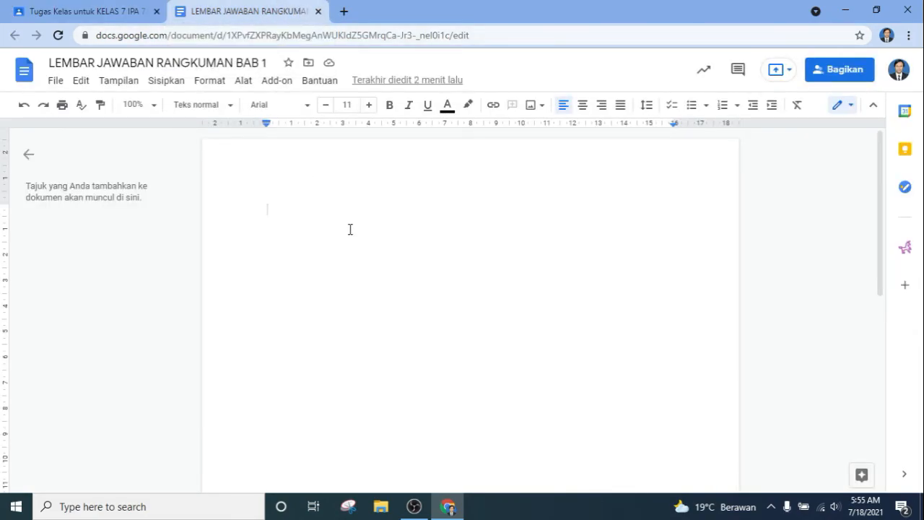
left_click(318, 11)
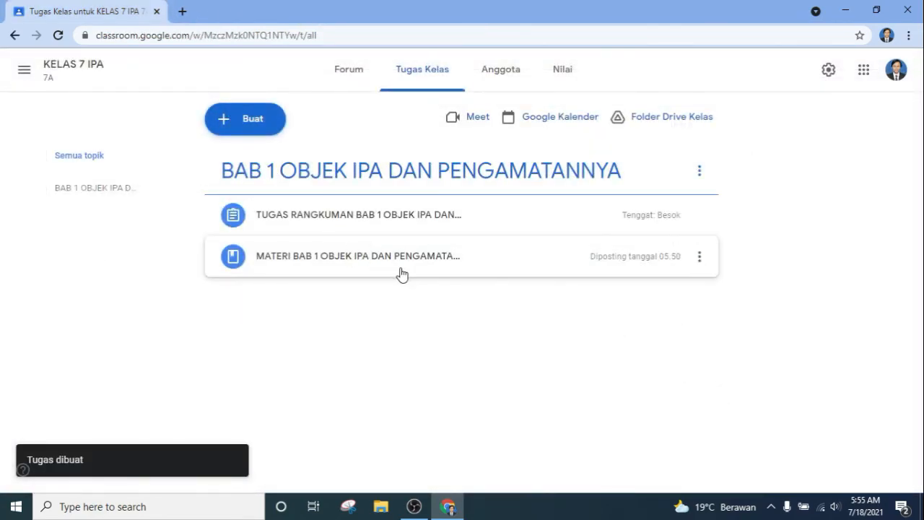
Step: Scroll through the BAB 1 topic's assignment and materi posts, then view the Anggota member list
left_click(70, 191)
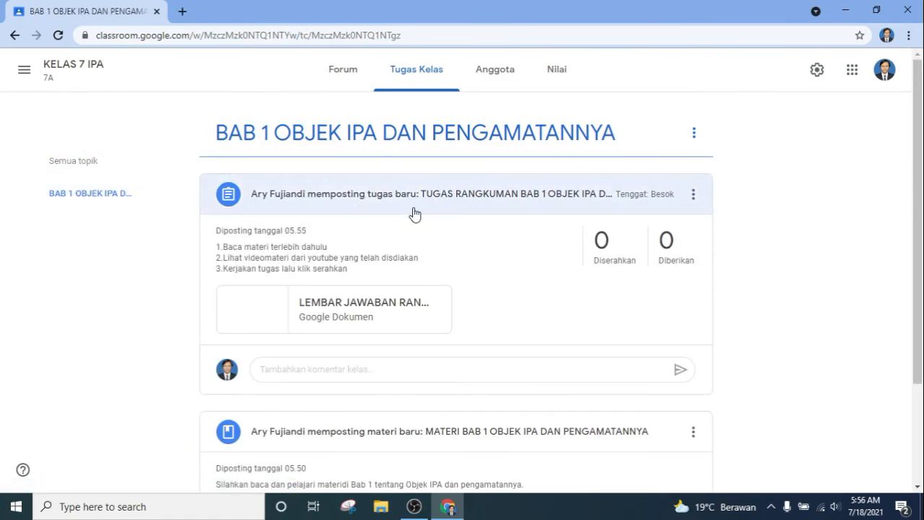
scroll(455, 345, "down", 2)
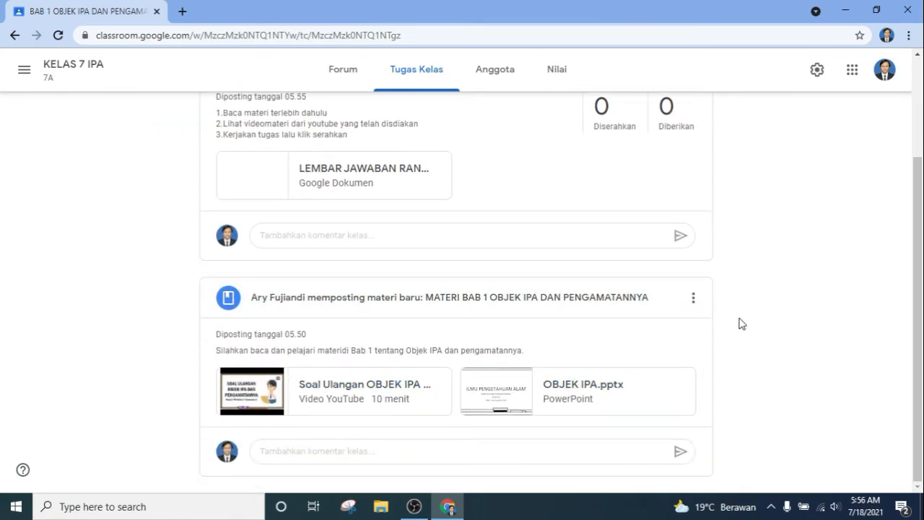
scroll(699, 426, "up", 2)
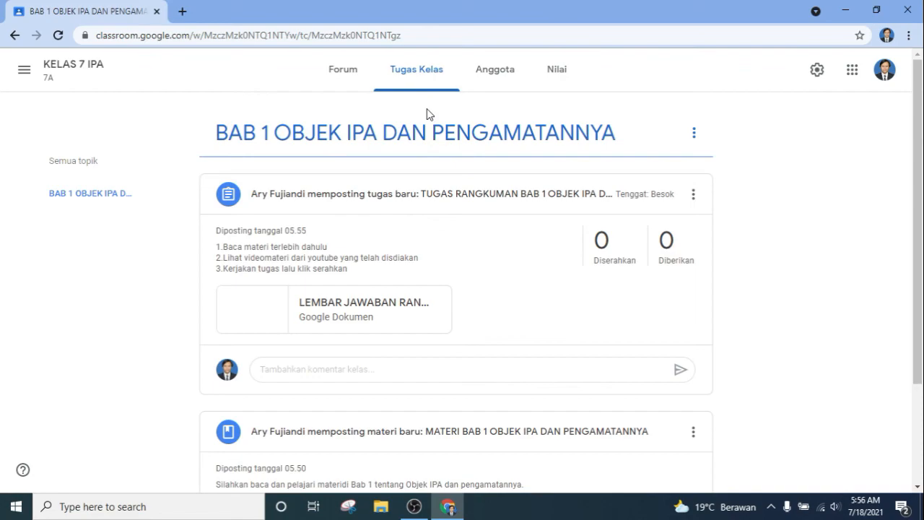
left_click(491, 72)
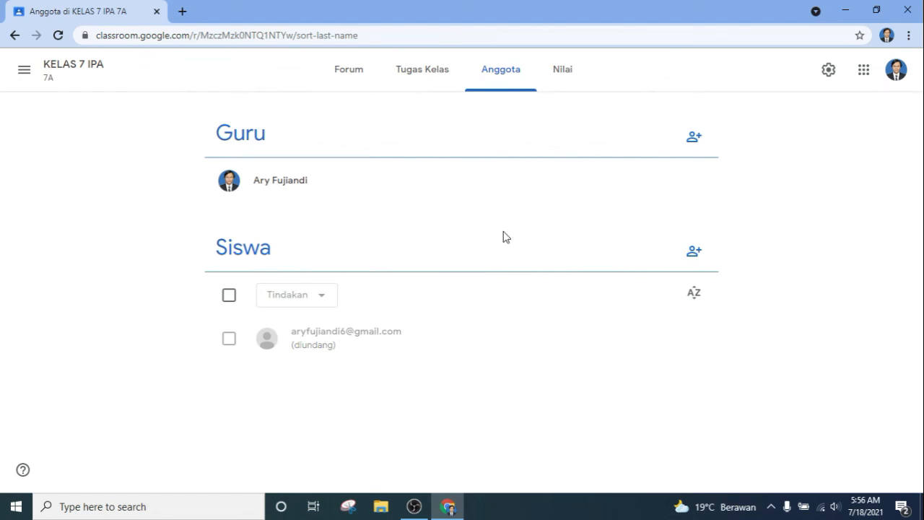
Step: Check the empty Nilai gradebook, then go back to the Tugas Kelas list
left_click(564, 80)
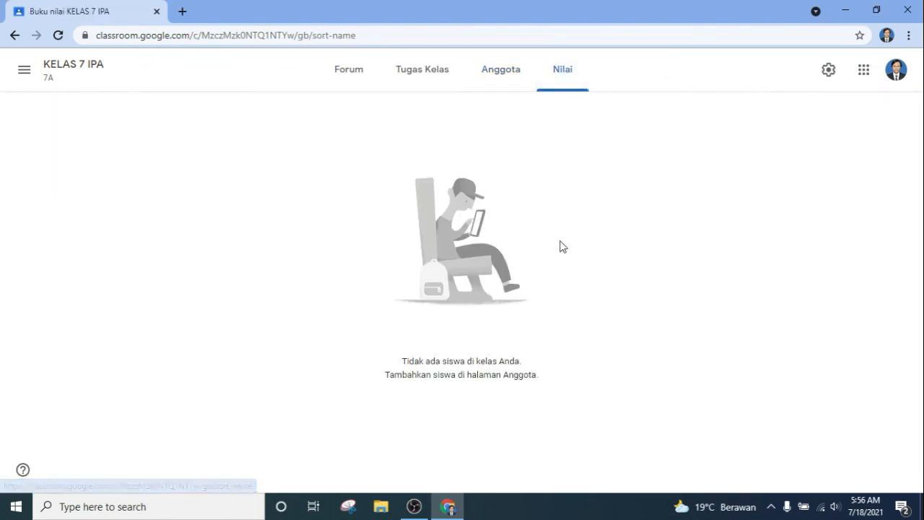
left_click(420, 81)
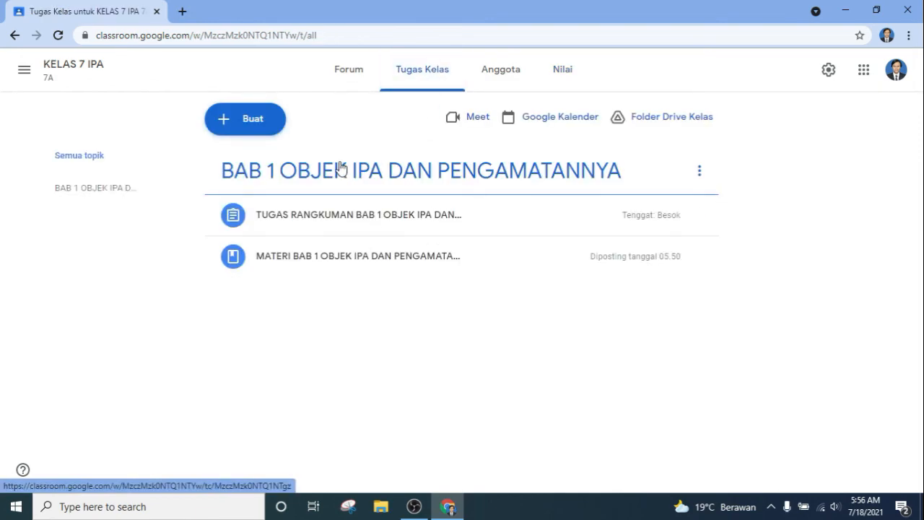